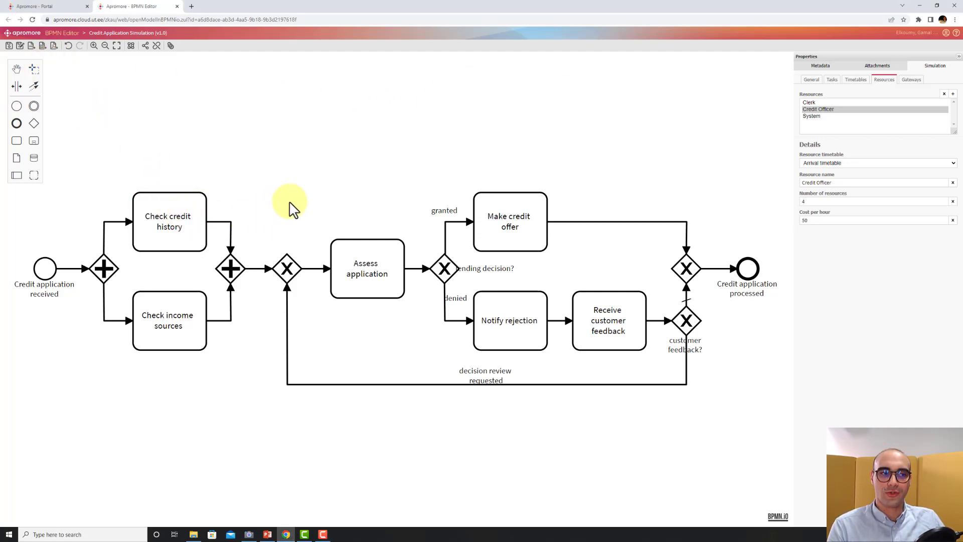
Inspect the simulation settings of the Check income sources, Assess application and Check credit history tasks.
left_click(153, 231)
left_click(171, 328)
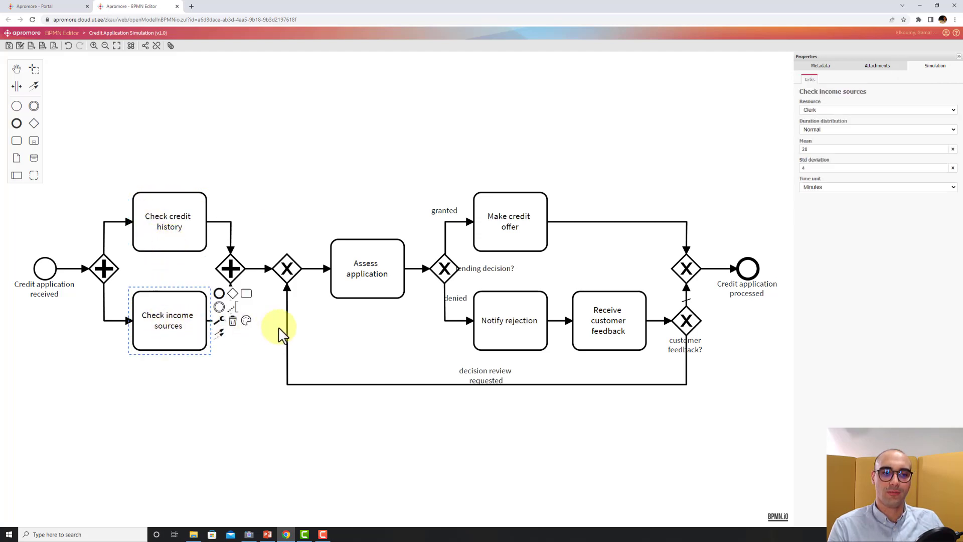
left_click(365, 288)
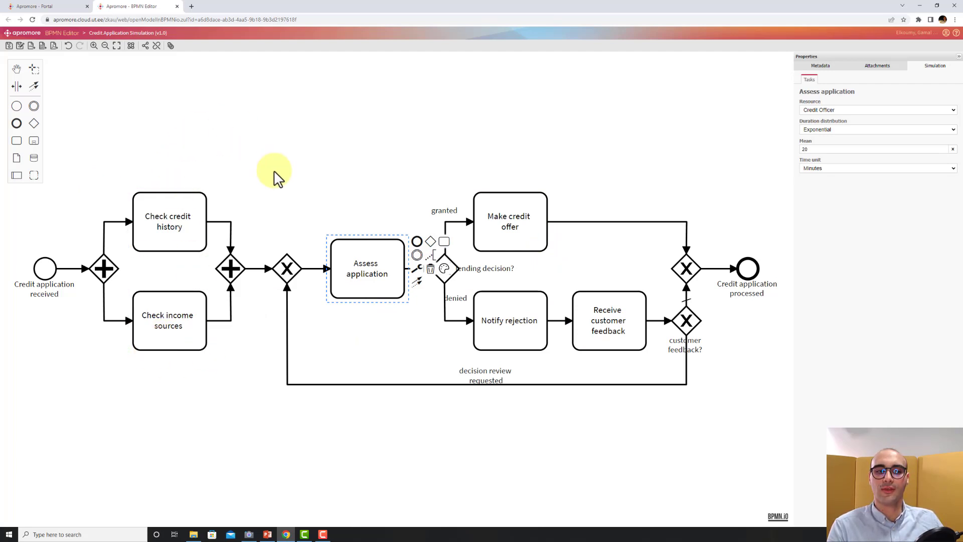
left_click(165, 228)
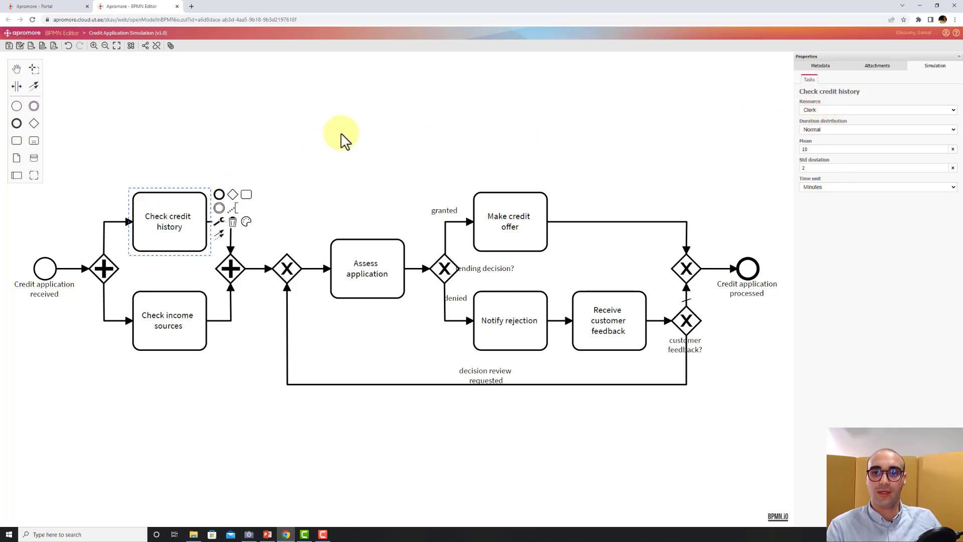
Review the simulation resources list, examining the details of Clerk, Credit Officer and System.
left_click(474, 115)
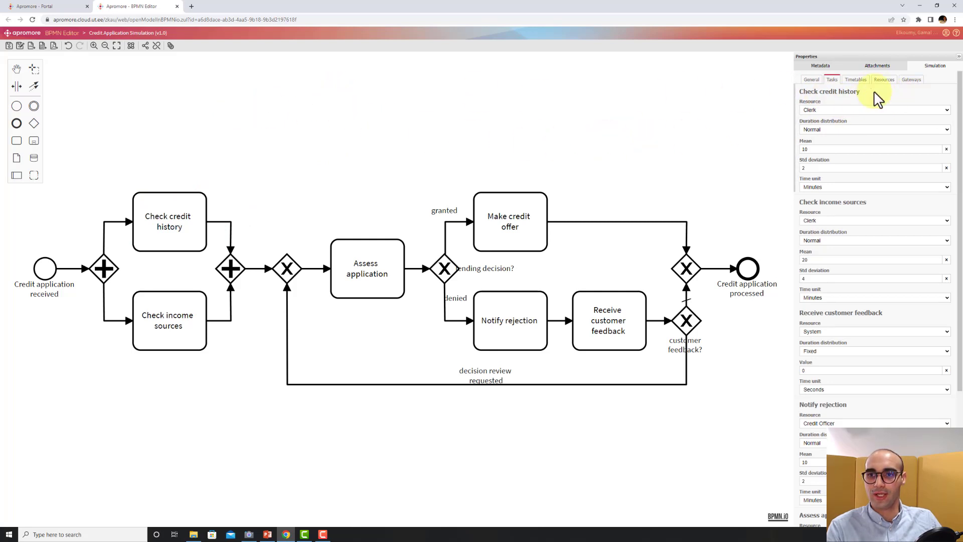
left_click(886, 80)
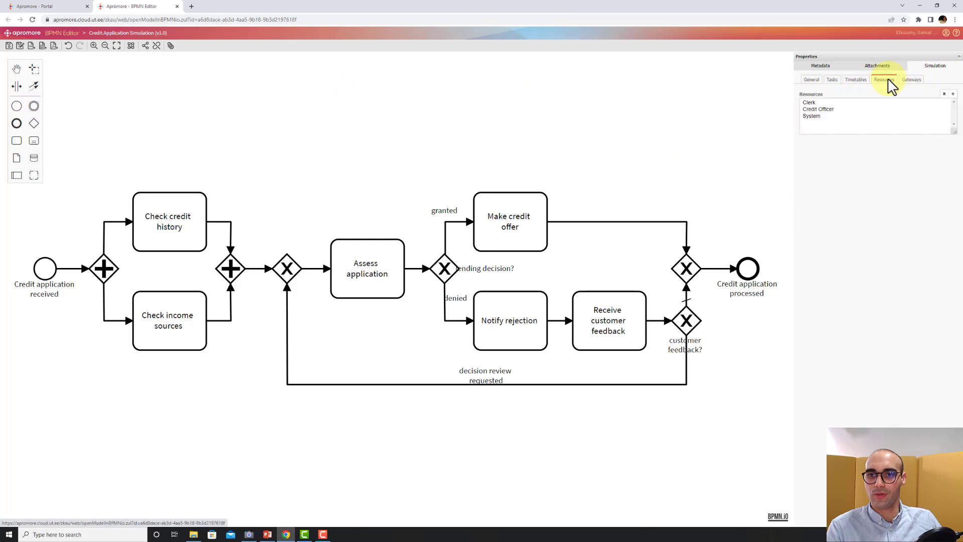
left_click(809, 103)
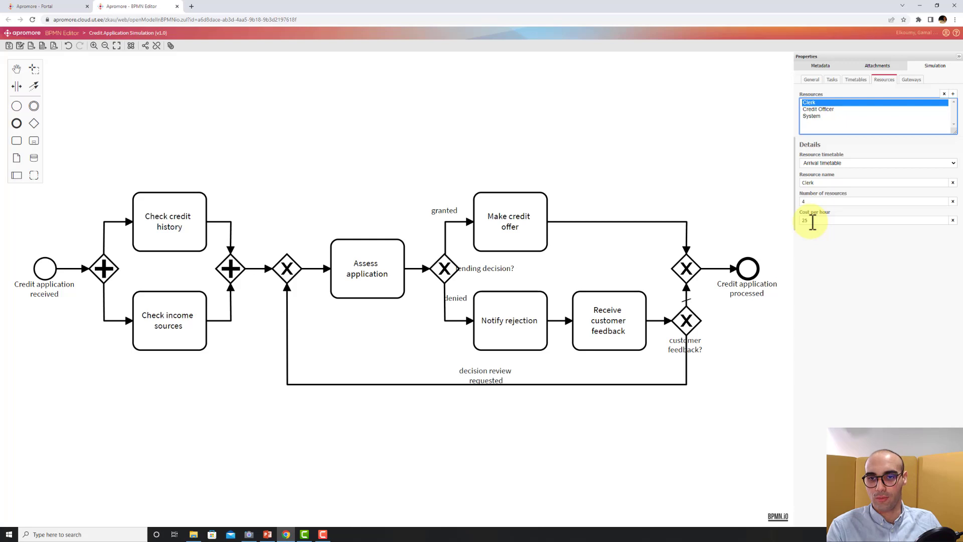
left_click(820, 110)
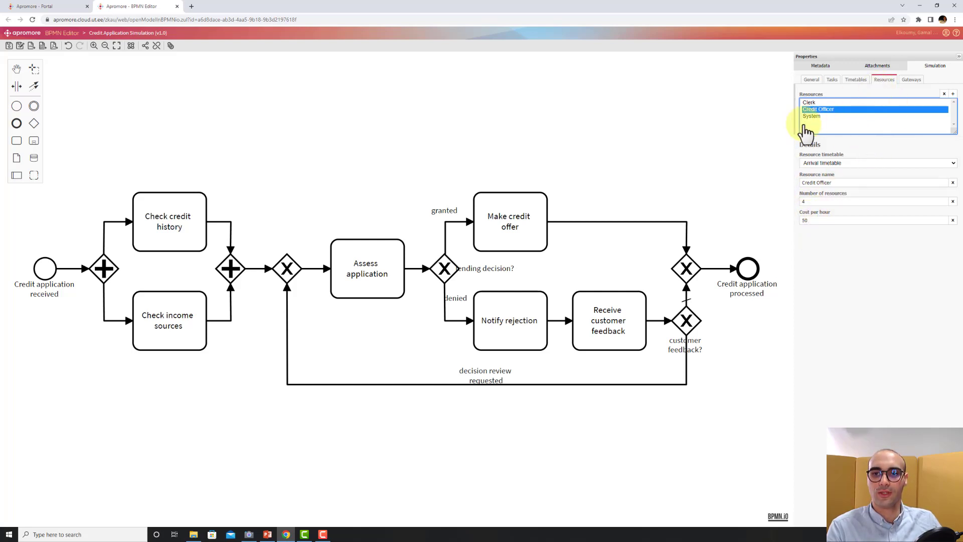
left_click(822, 117)
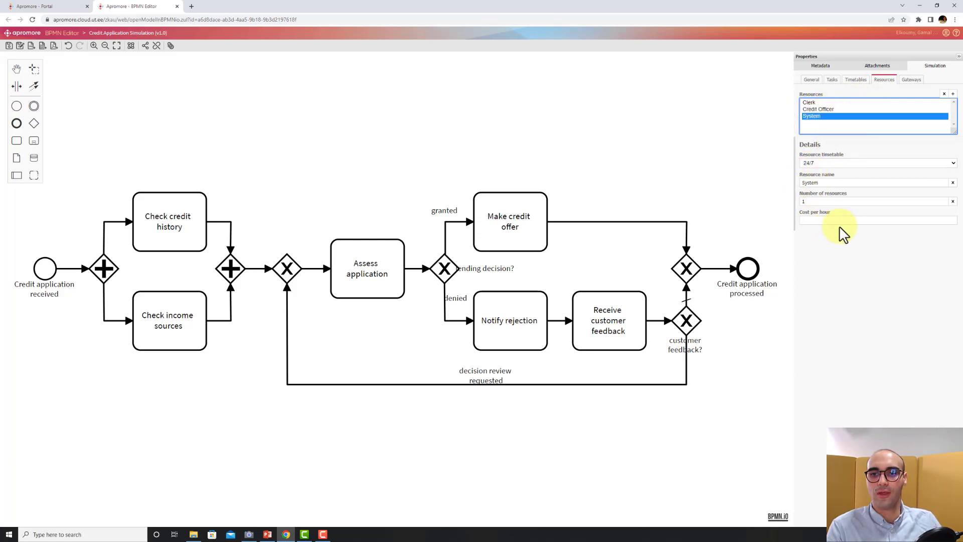
left_click(625, 104)
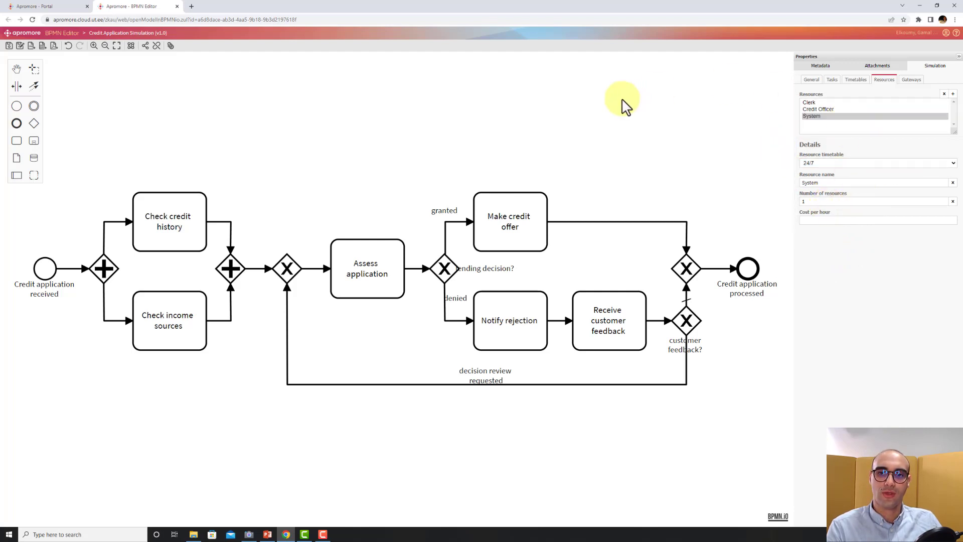
Re-examine the resource, duration distribution and mean of the first three tasks, especially Assess application.
left_click(173, 223)
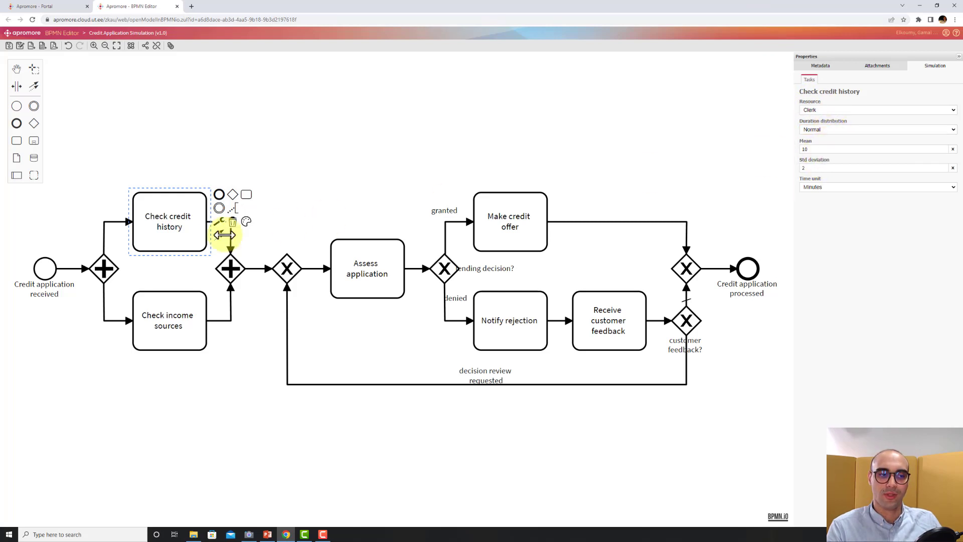
left_click(170, 326)
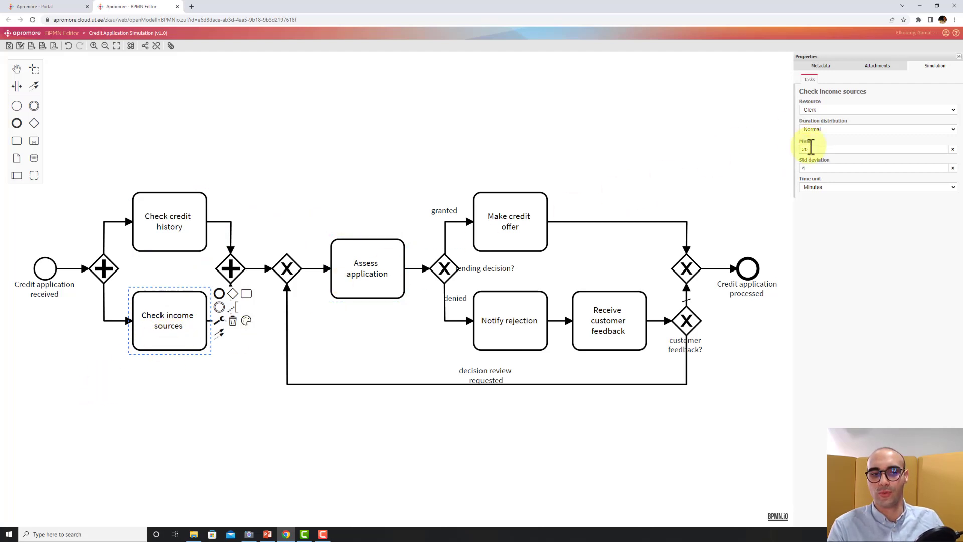
left_click(363, 271)
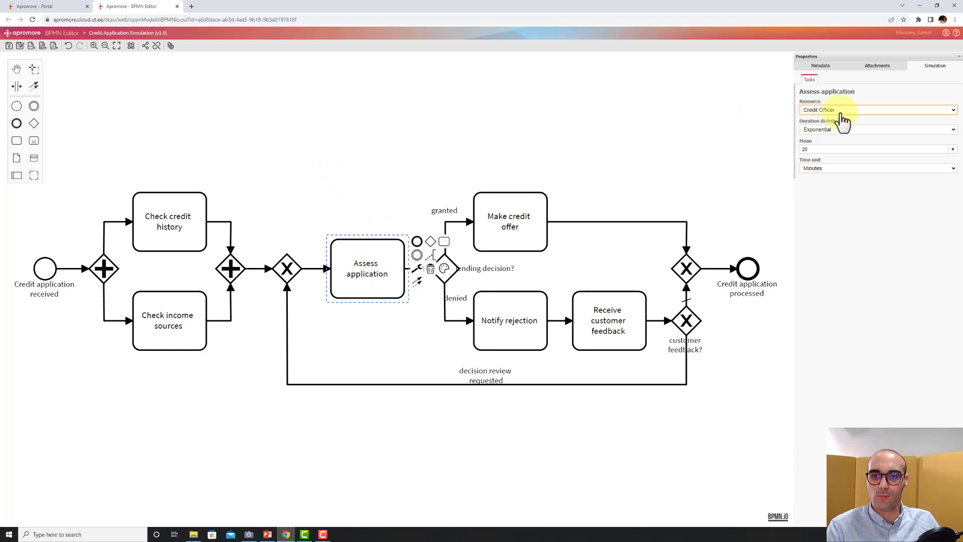
left_click(830, 130)
left_click(830, 131)
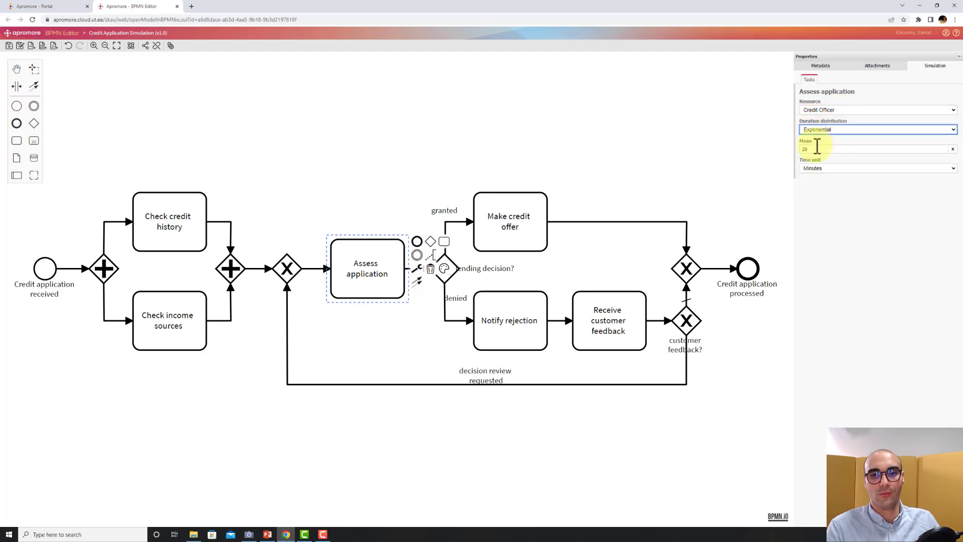
left_click(817, 149)
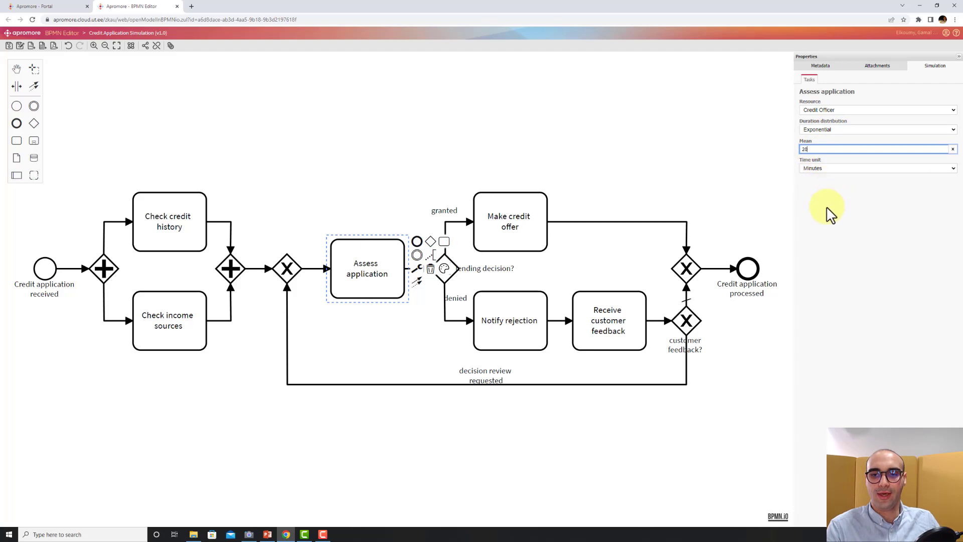
left_click(841, 201)
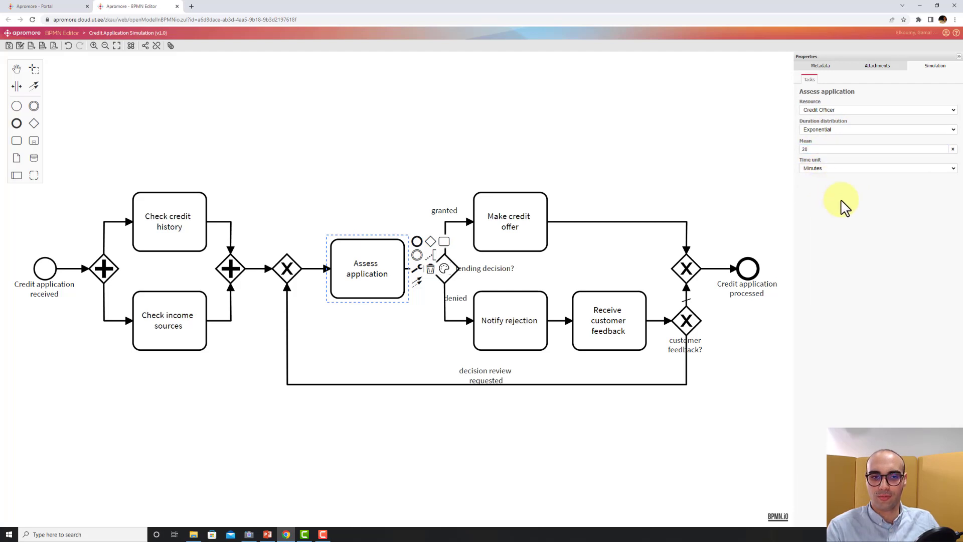
Inspect the simulation settings of Make credit offer, Notify rejection and Receive customer feedback tasks.
left_click(440, 114)
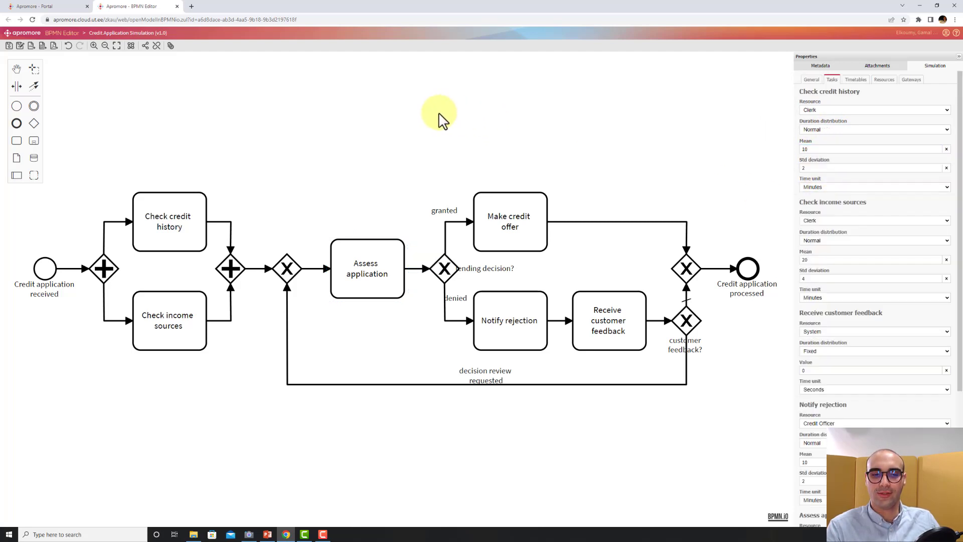
left_click(523, 213)
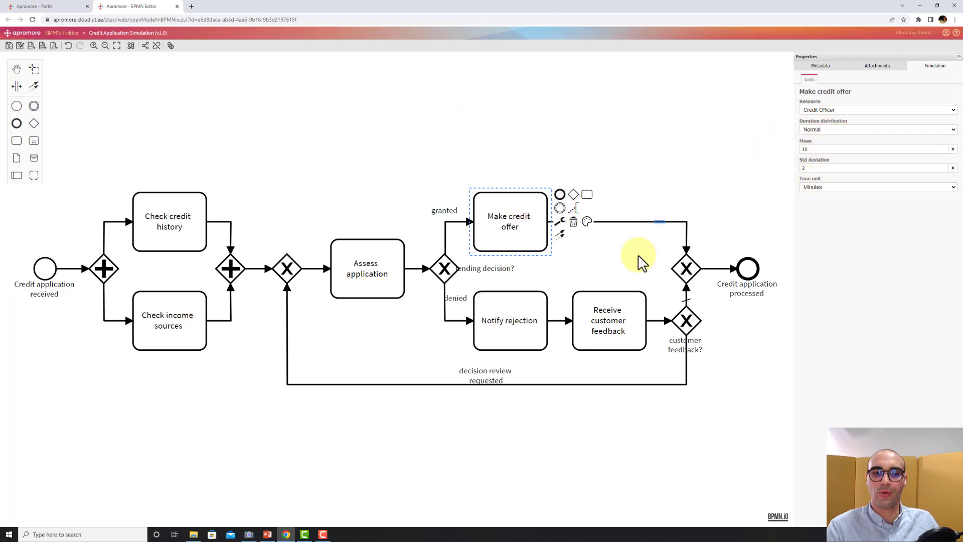
left_click(517, 319)
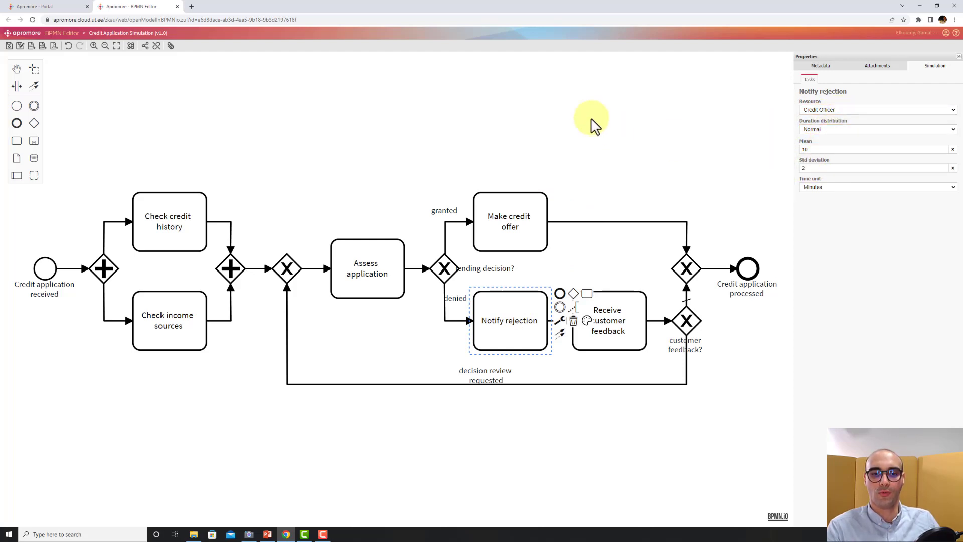
left_click(610, 317)
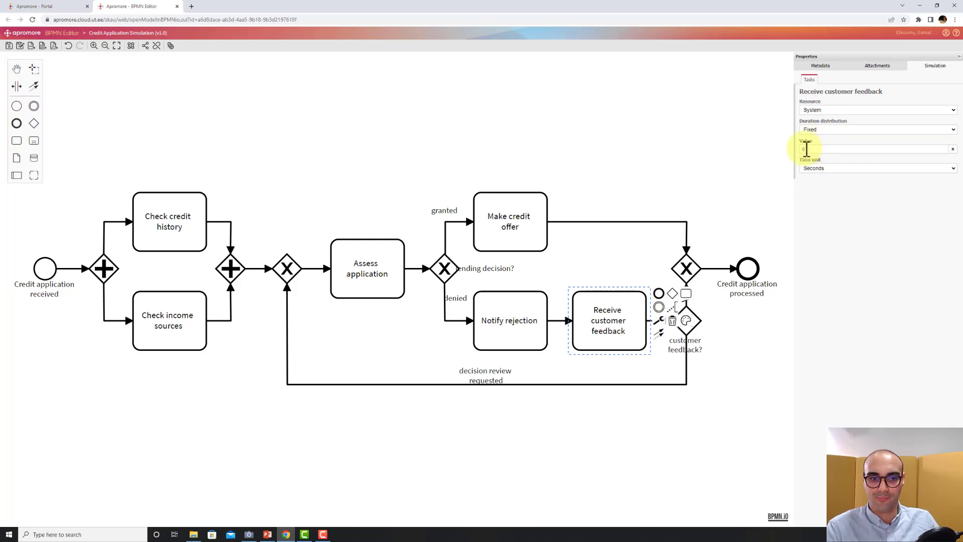
left_click(496, 126)
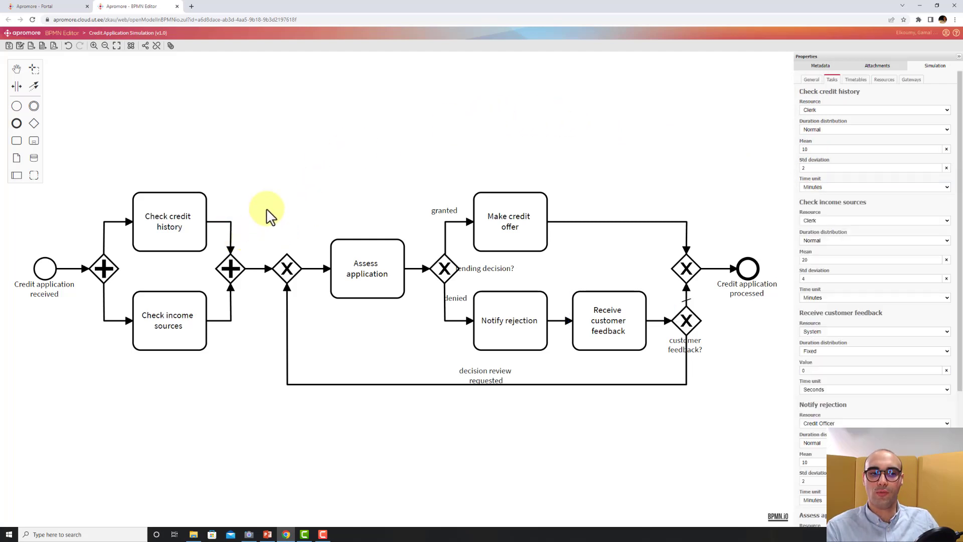
Examine the branching probabilities of the lending decision and customer feedback gateways.
left_click(439, 275)
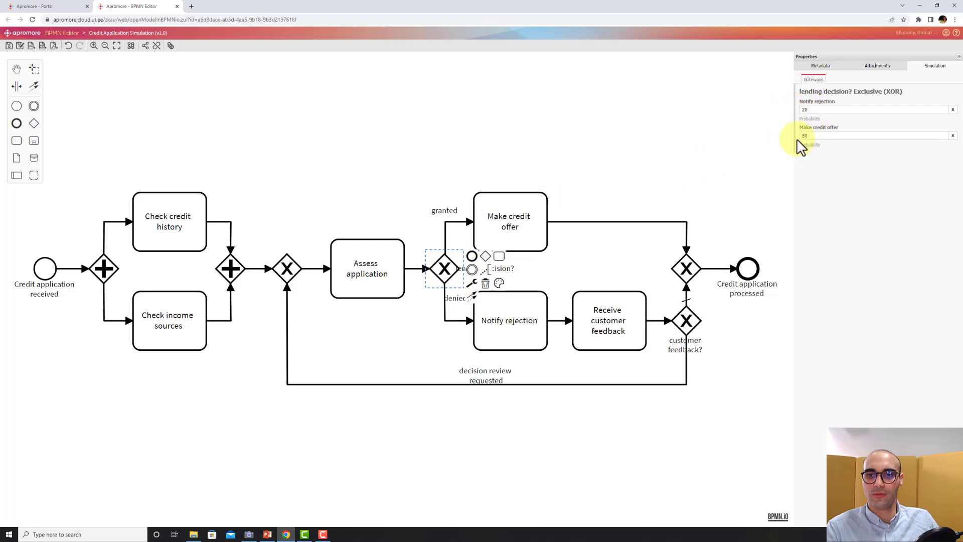
left_click_drag(815, 138, 792, 144)
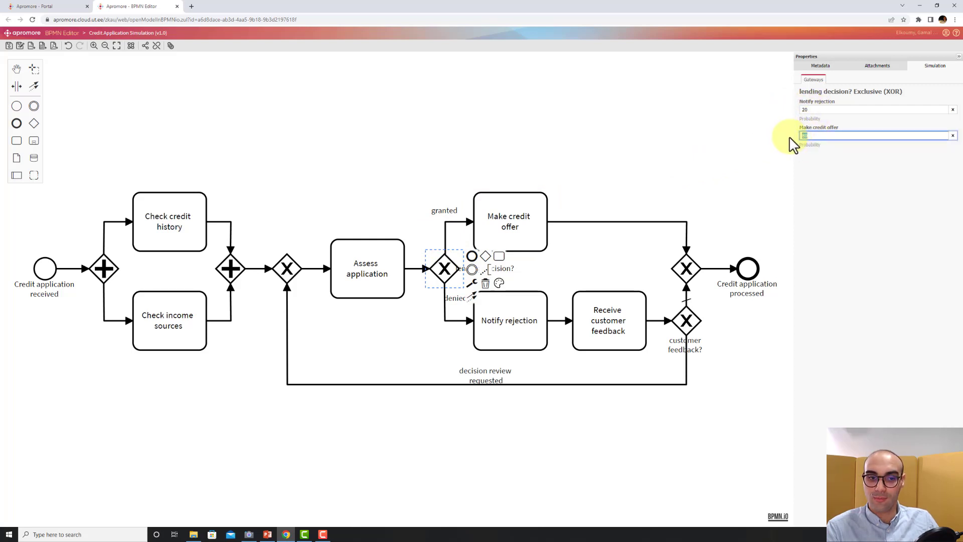
left_click(503, 329)
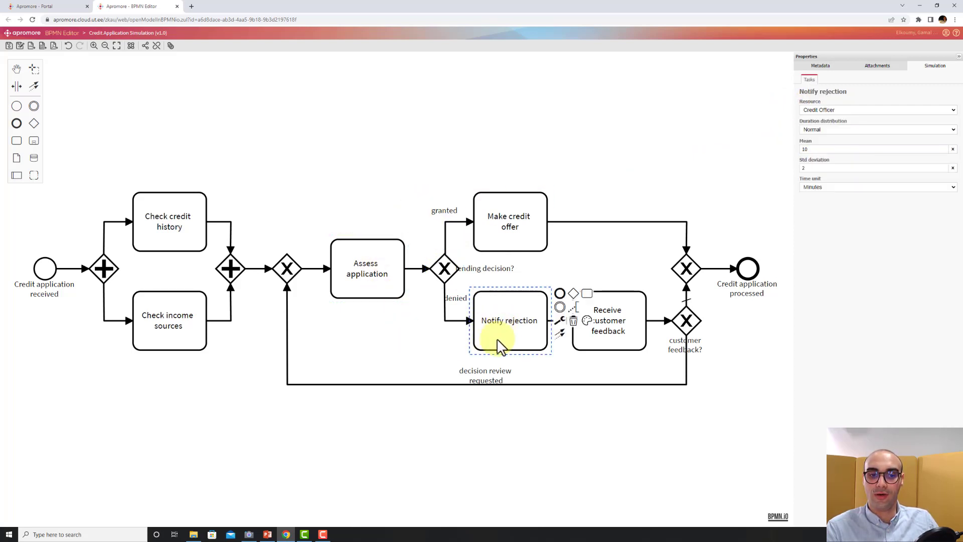
left_click(445, 271)
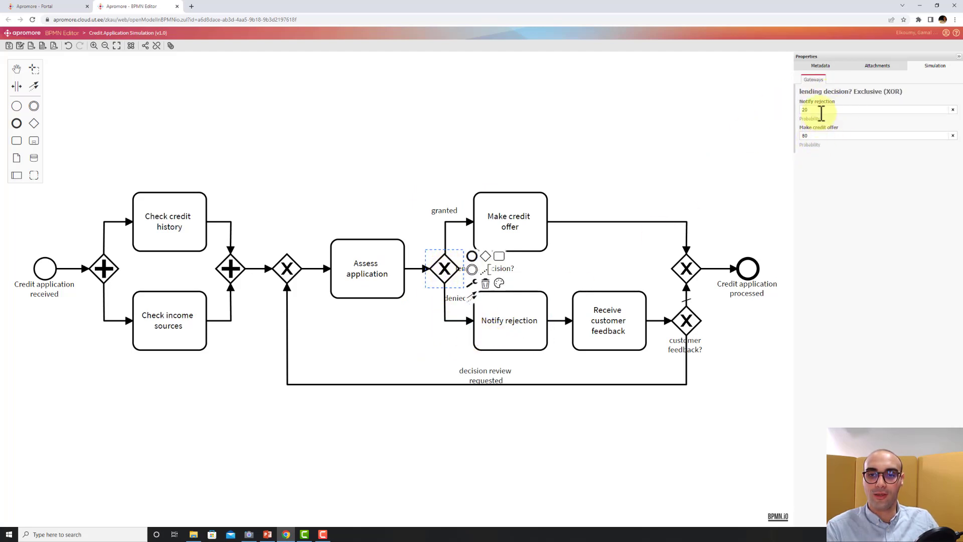
left_click(687, 322)
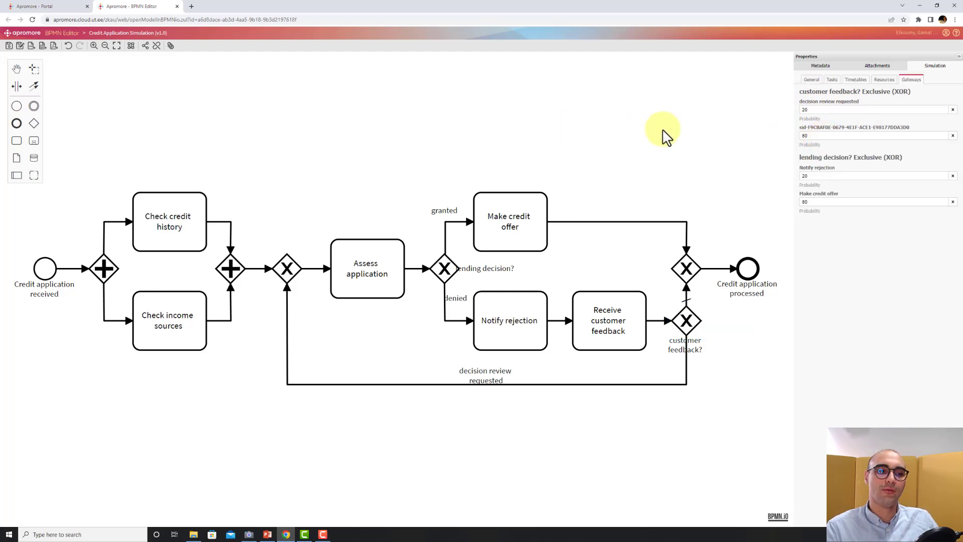
Open the scenario specification and set the exponential inter-arrival time mean to 10 minutes.
left_click(157, 226)
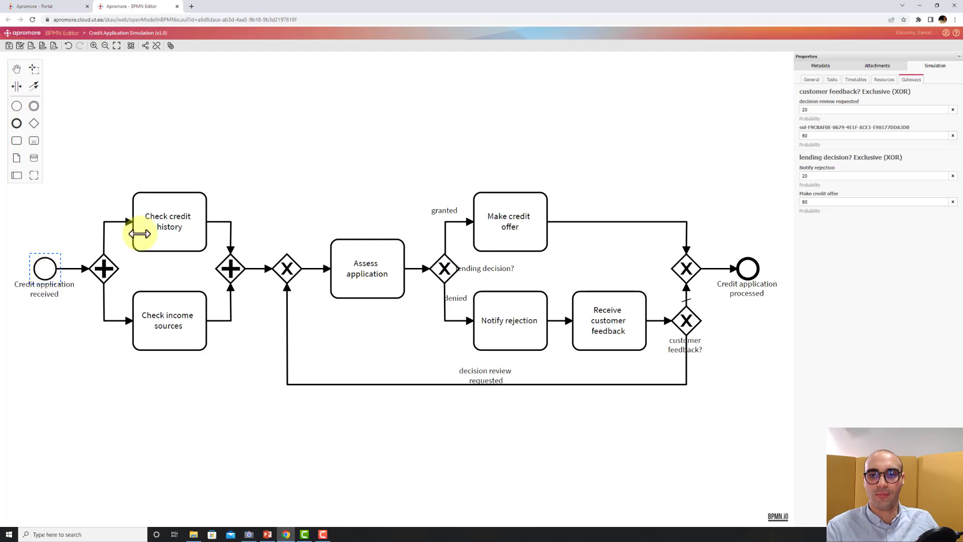
left_click(813, 81)
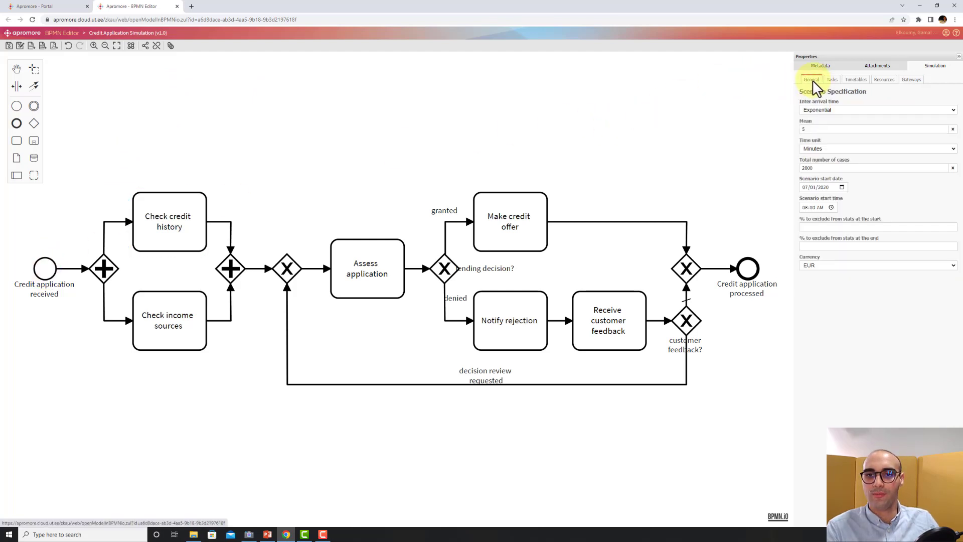
left_click(830, 111)
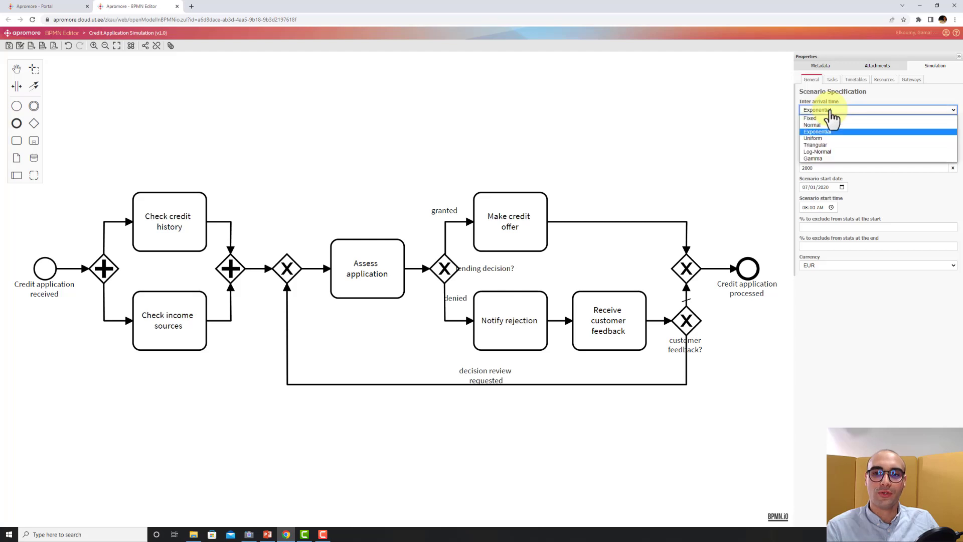
left_click(830, 111)
double_click(812, 128)
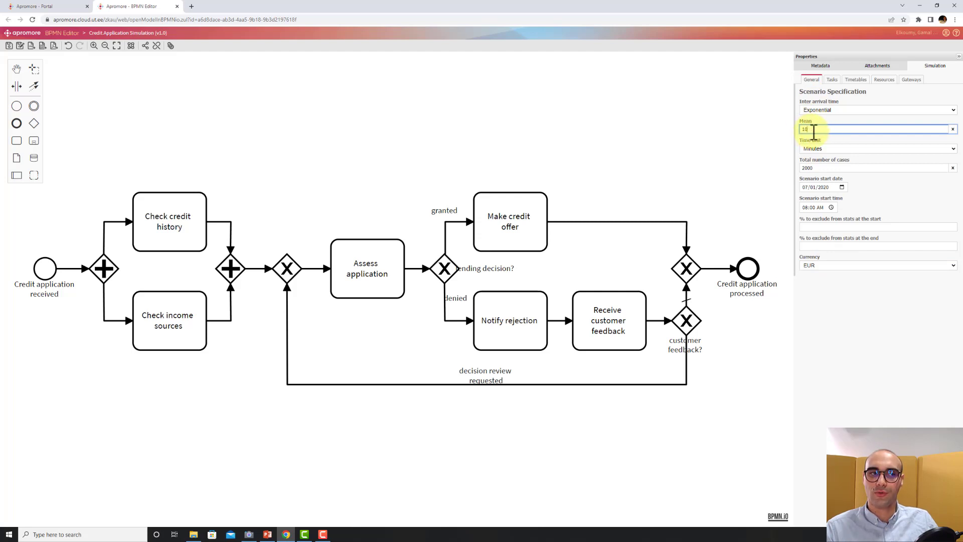
Save the model, overwriting the existing version 1.0.
left_click(9, 45)
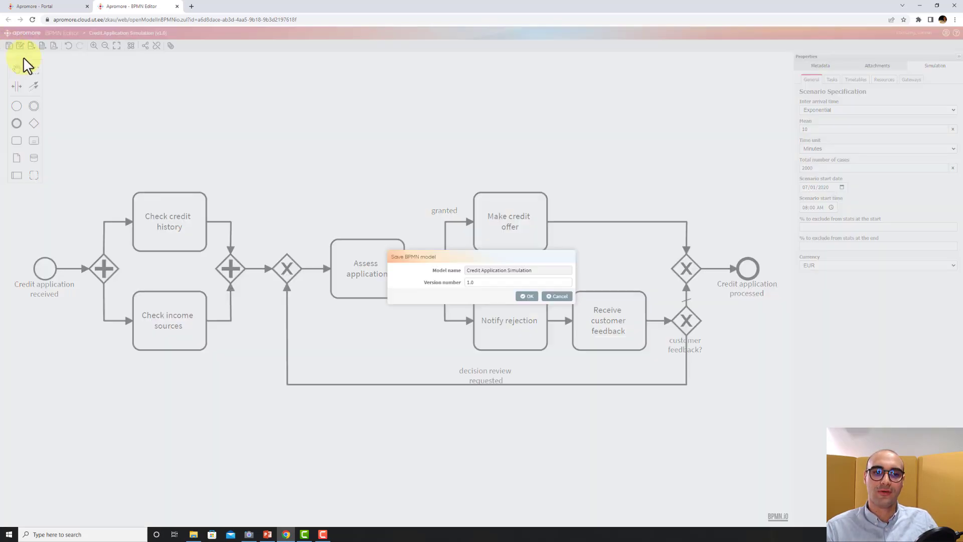
left_click(526, 297)
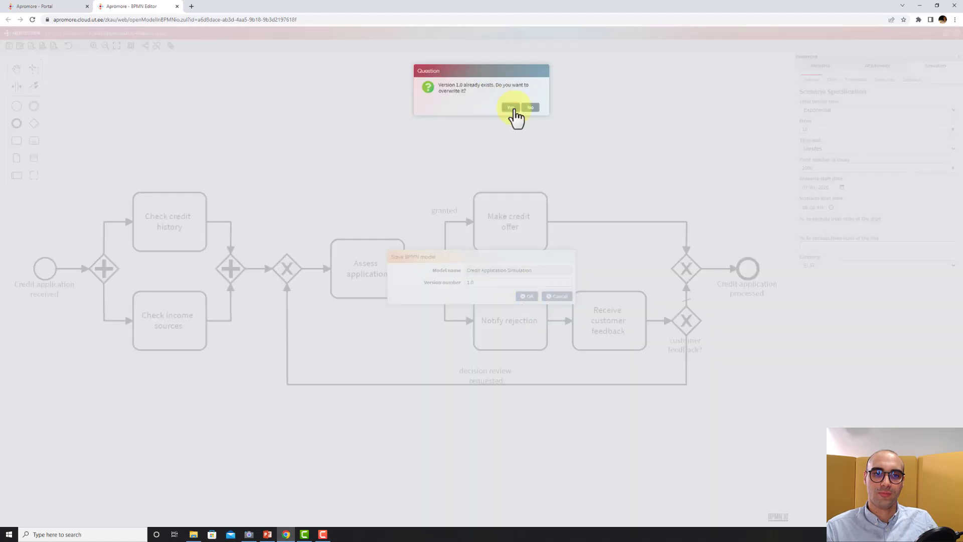
left_click(512, 108)
Simulate the Credit Application Simulation model and save the generated log as "Credit Application Sim 10".
left_click(43, 6)
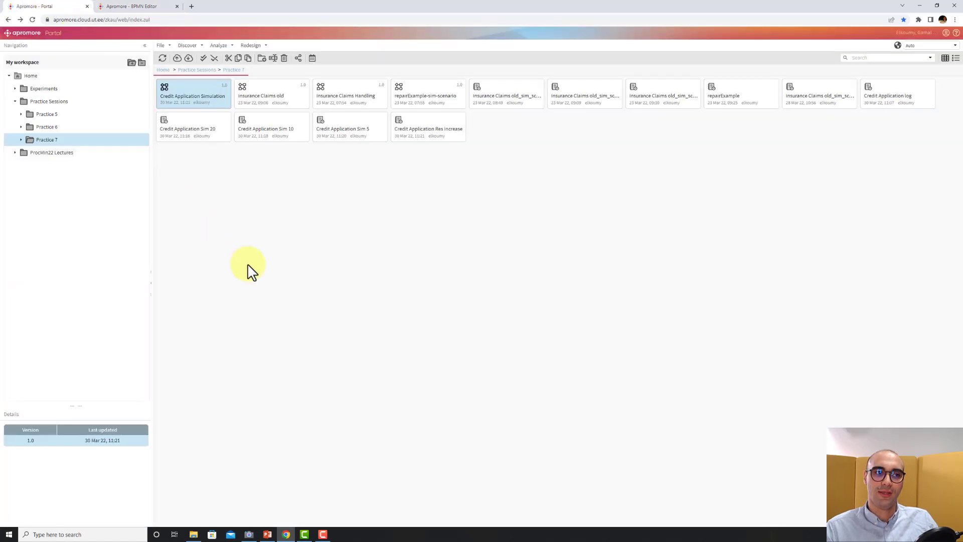
left_click(218, 46)
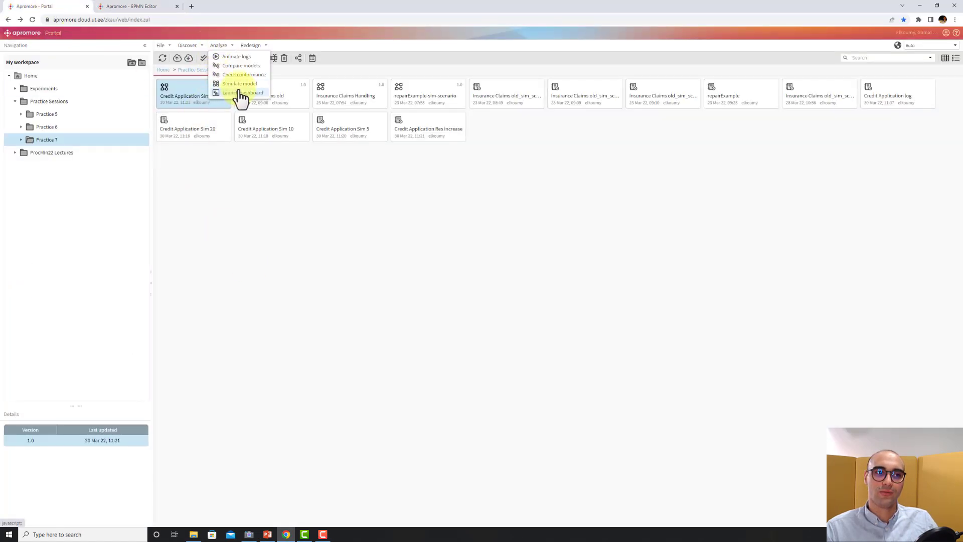
left_click(239, 85)
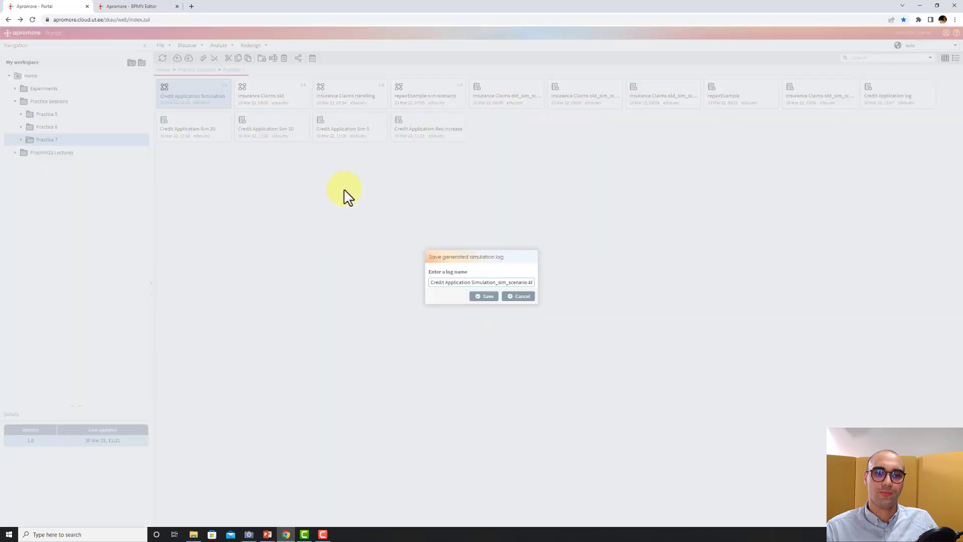
left_click_drag(481, 282, 623, 295)
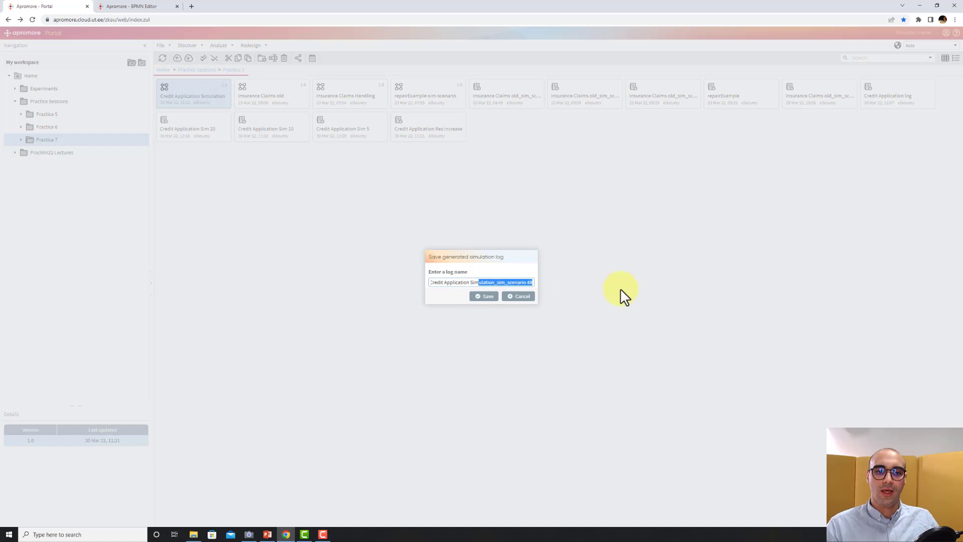
key("BackSpace")
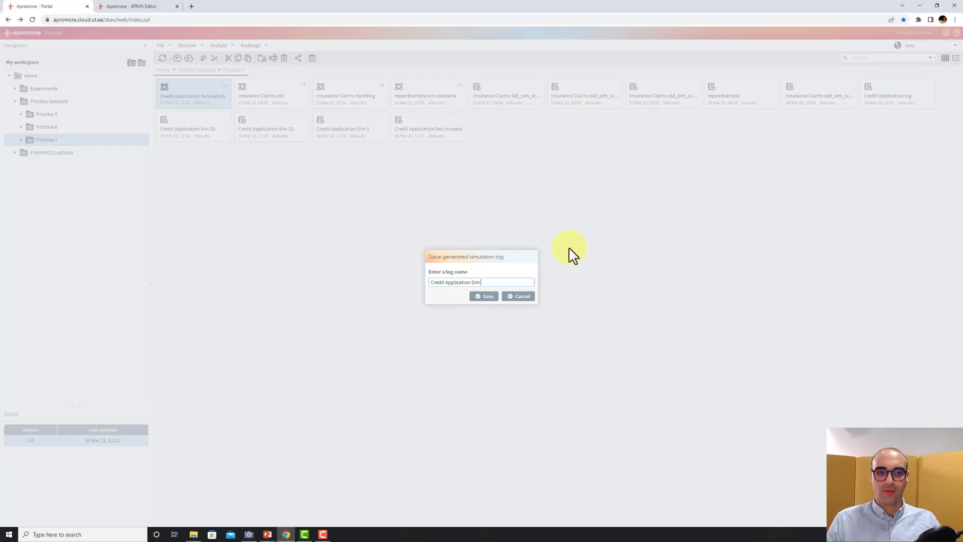
left_click(482, 297)
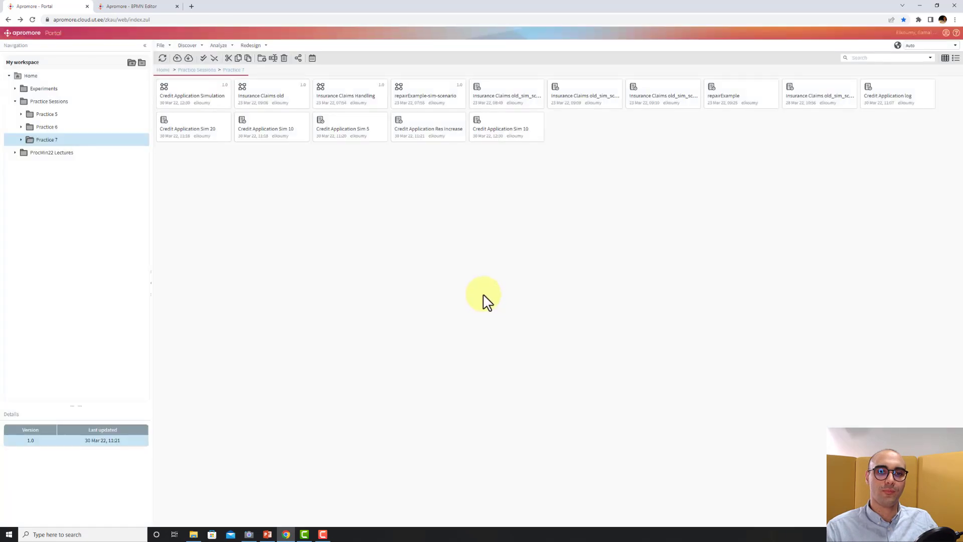
Open the Credit Application Sim 10 log to view its discovered process map.
double_click(497, 144)
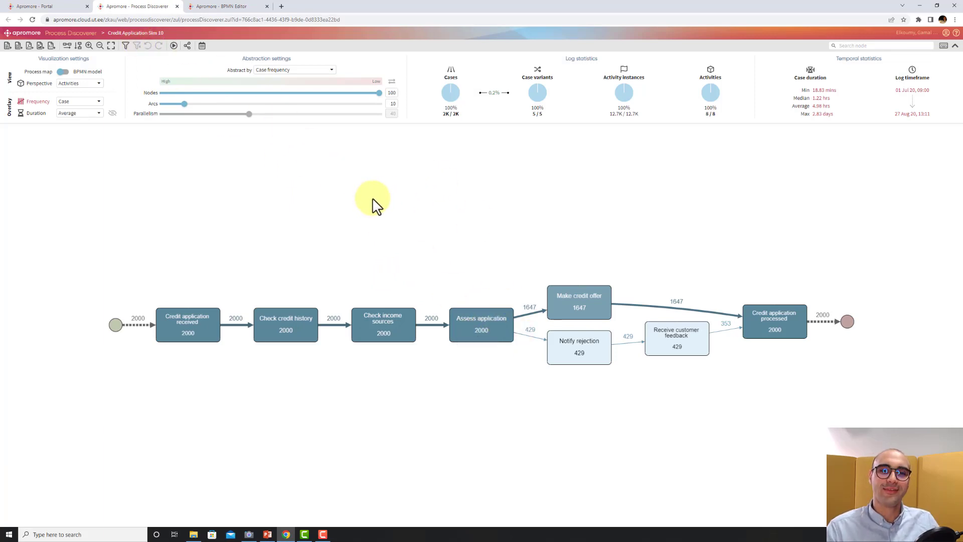
left_click(45, 6)
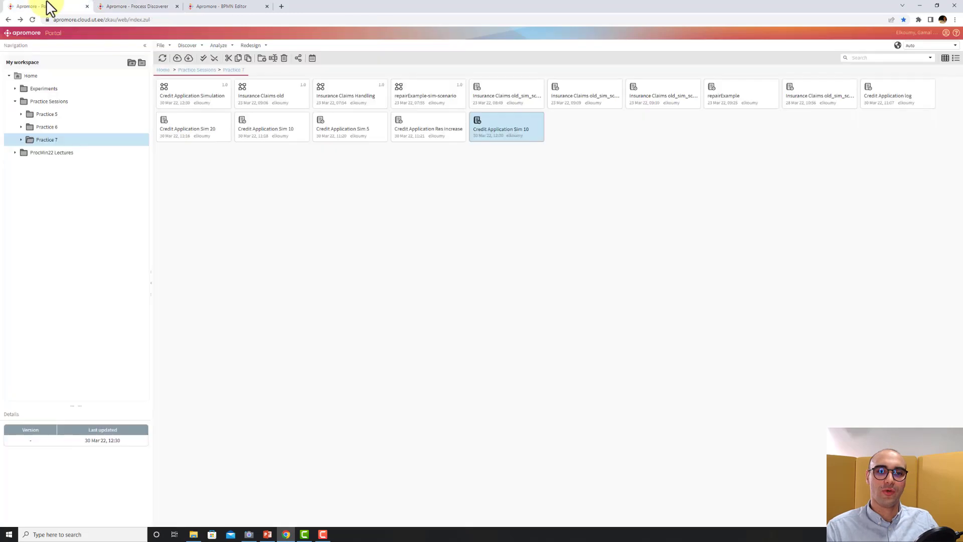
Launch a dashboard for the Credit Application Sim 10 log and review its simulation, activities and resources statistics.
left_click(221, 49)
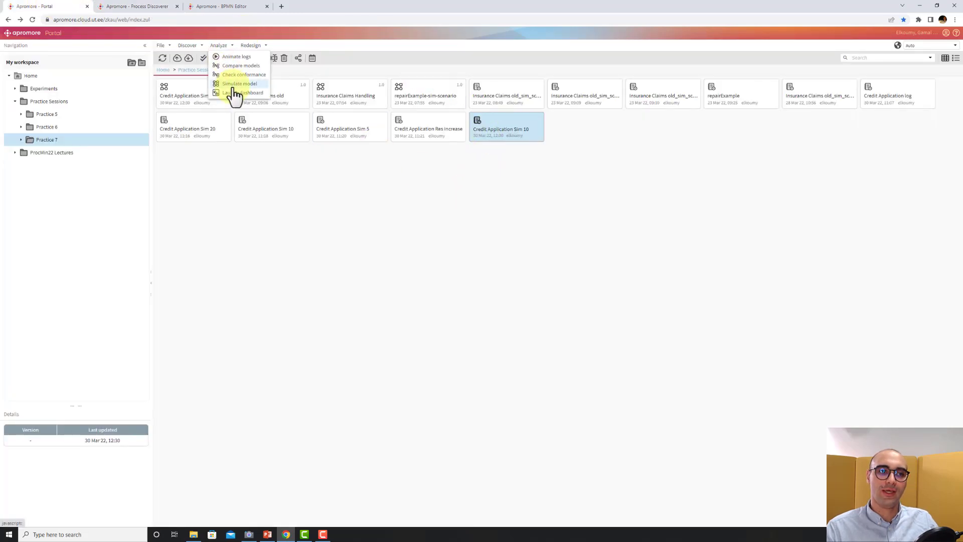
left_click(236, 98)
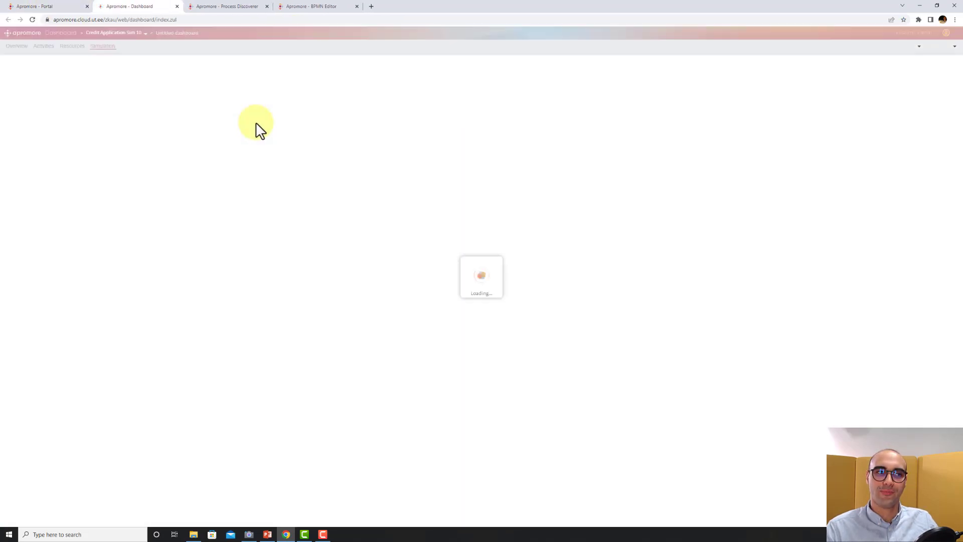
scroll(108, 283, "down", 3)
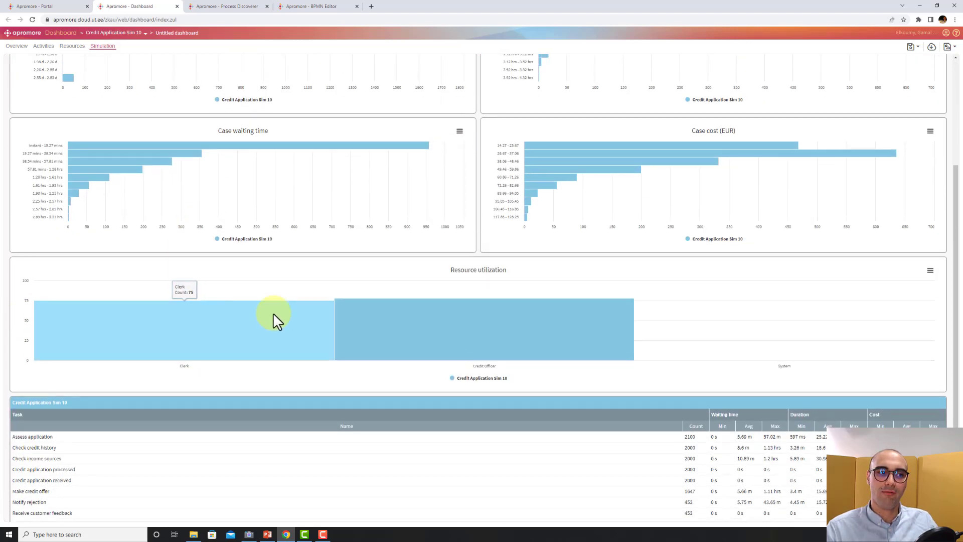
scroll(273, 314, "up", 2)
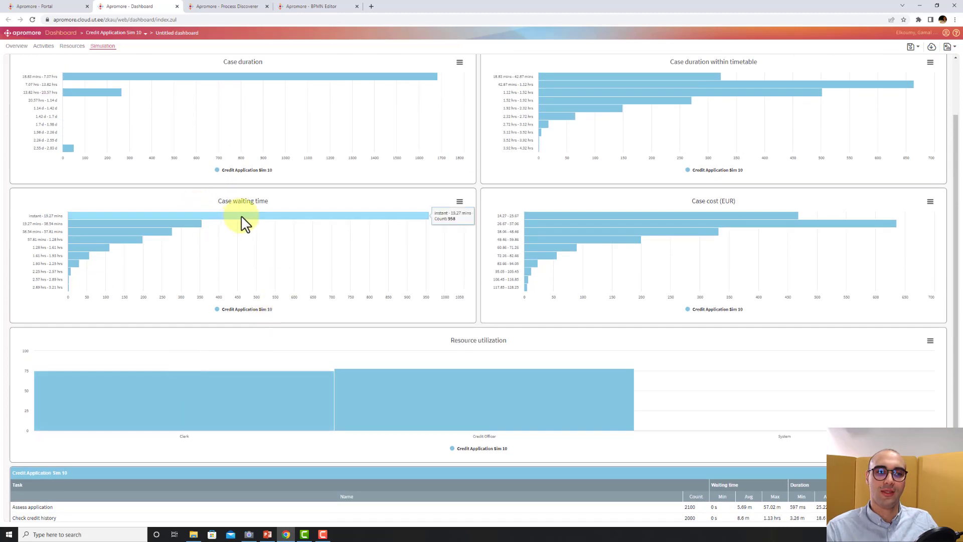
scroll(243, 220, "up", 1)
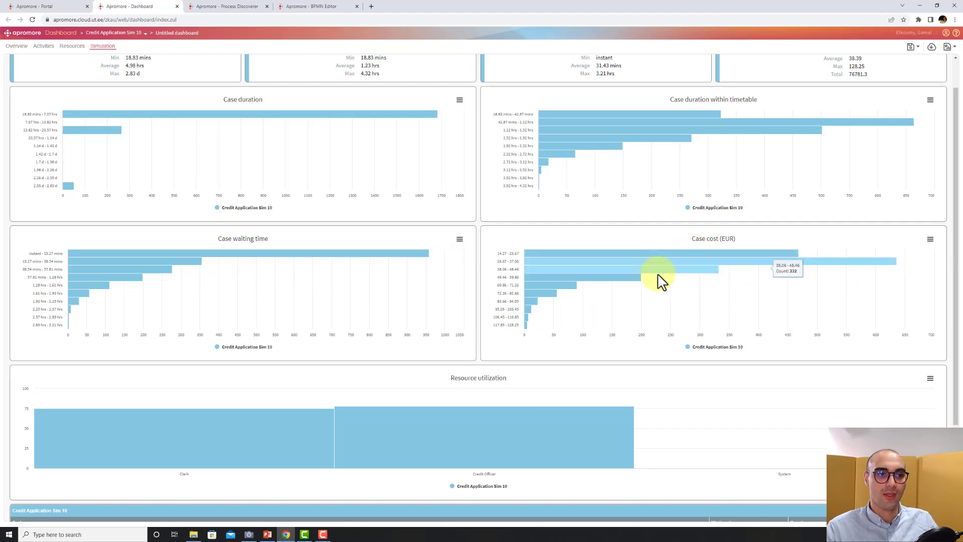
scroll(656, 280, "up", 1)
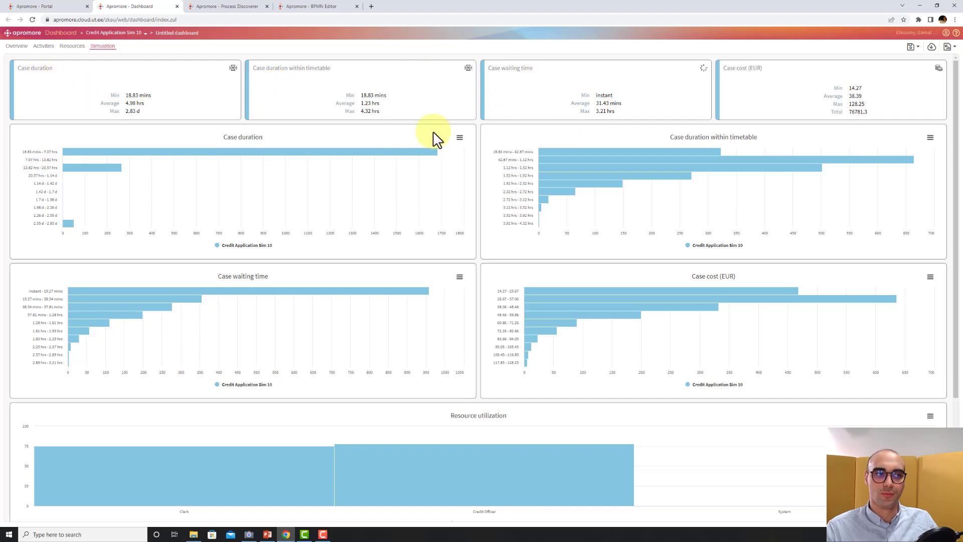
left_click(43, 47)
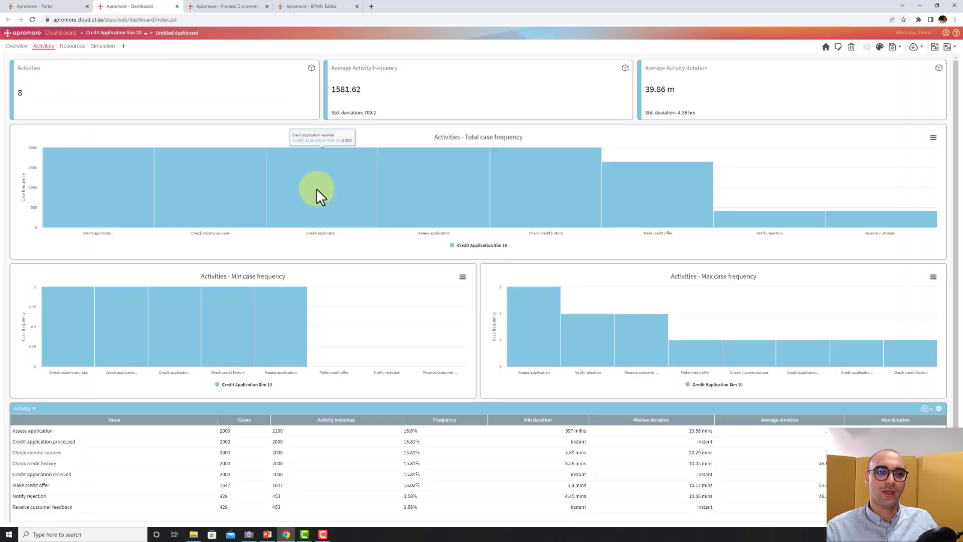
scroll(337, 198, "down", 1)
scroll(332, 206, "up", 1)
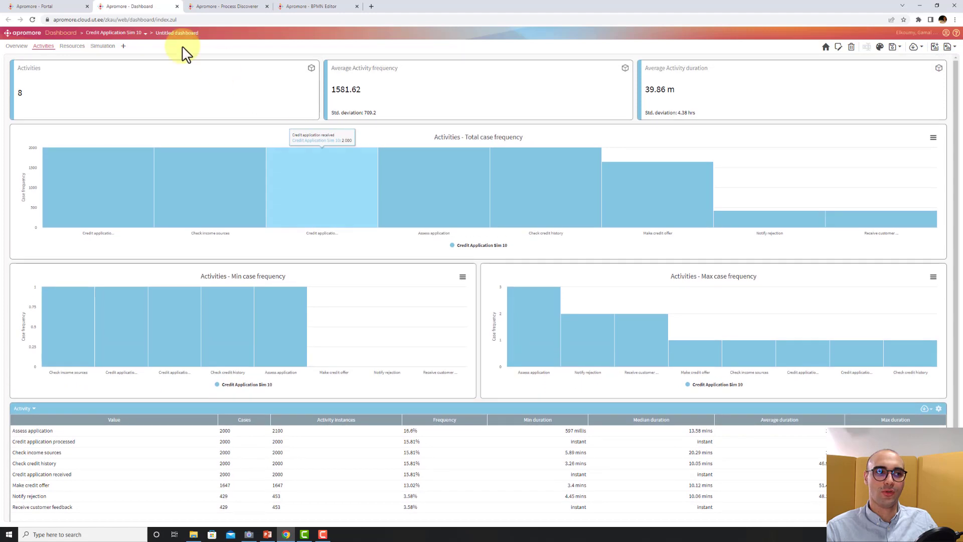
left_click(73, 46)
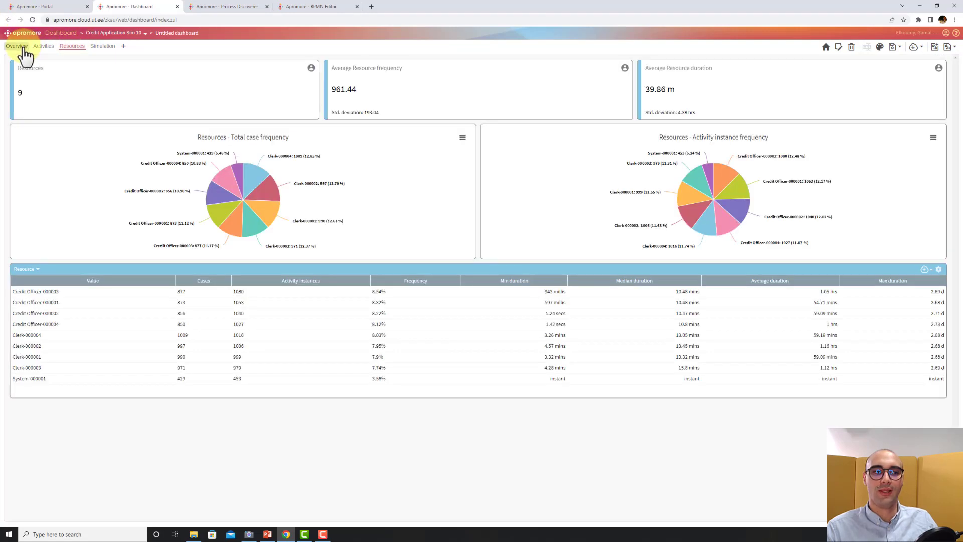
left_click(103, 46)
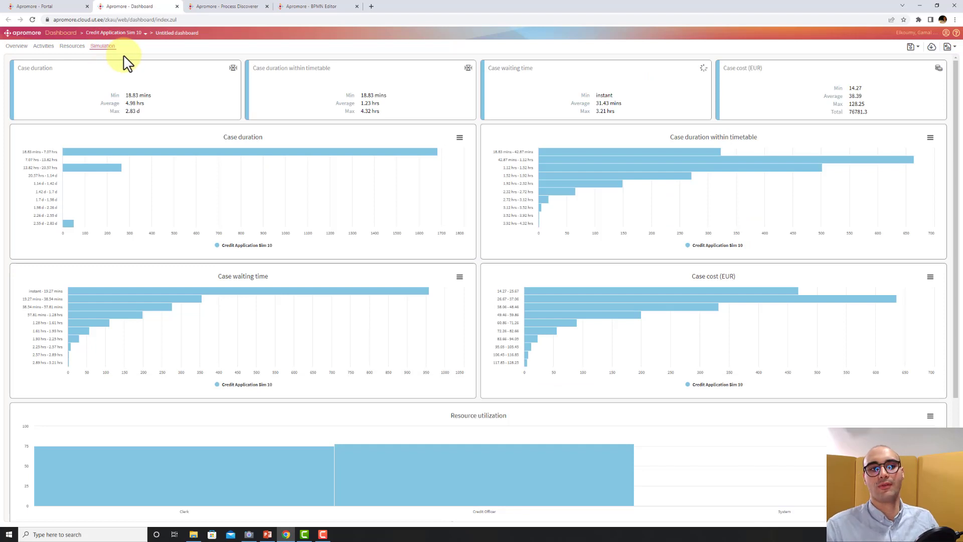
left_click(176, 6)
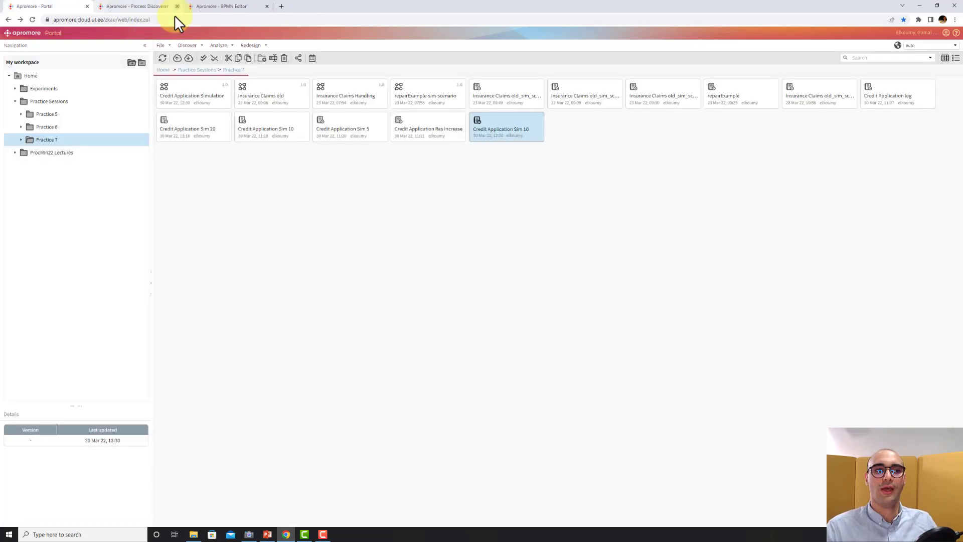
Change the scenario's exponential inter-arrival time mean to 5 minutes in the model editor.
left_click(200, 4)
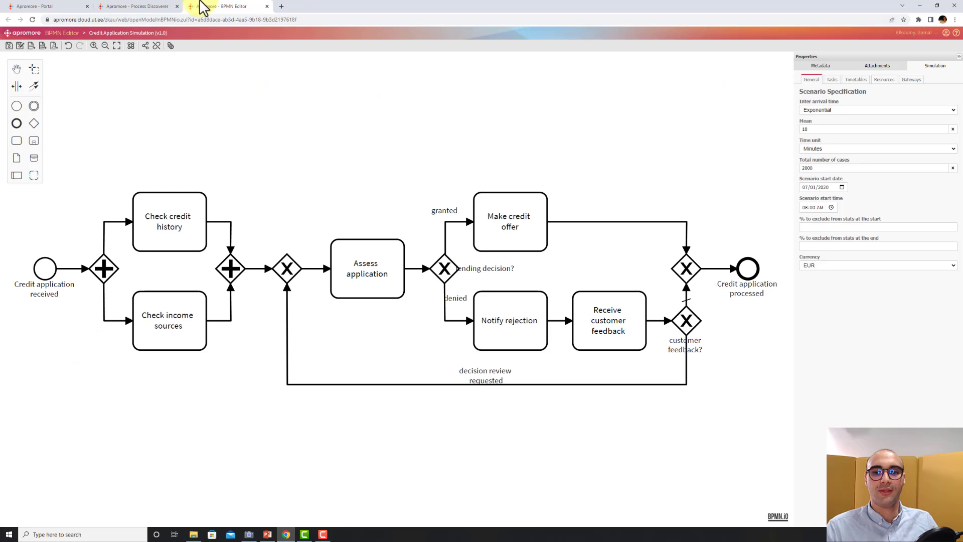
double_click(810, 130)
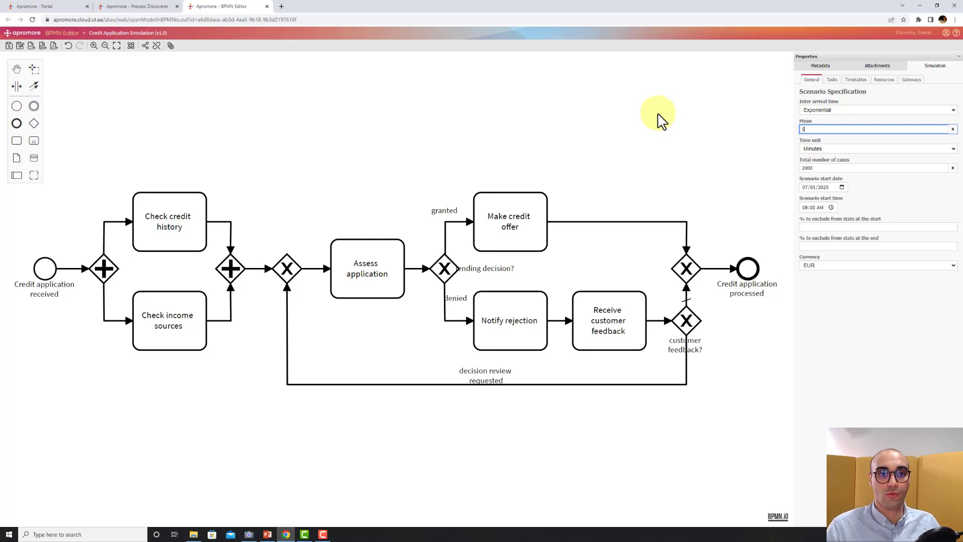
left_click(409, 92)
Save the model, overwriting version 1.0.
left_click(9, 46)
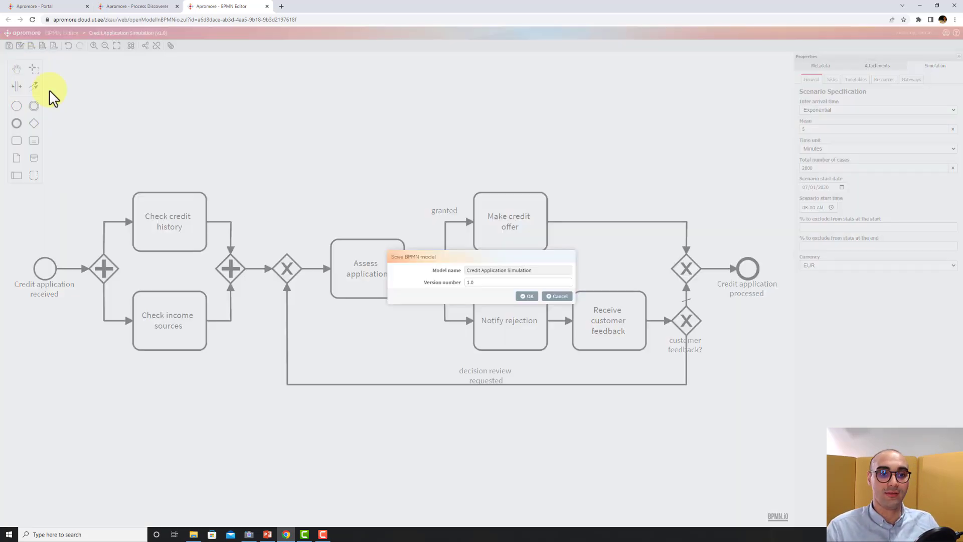
left_click(524, 296)
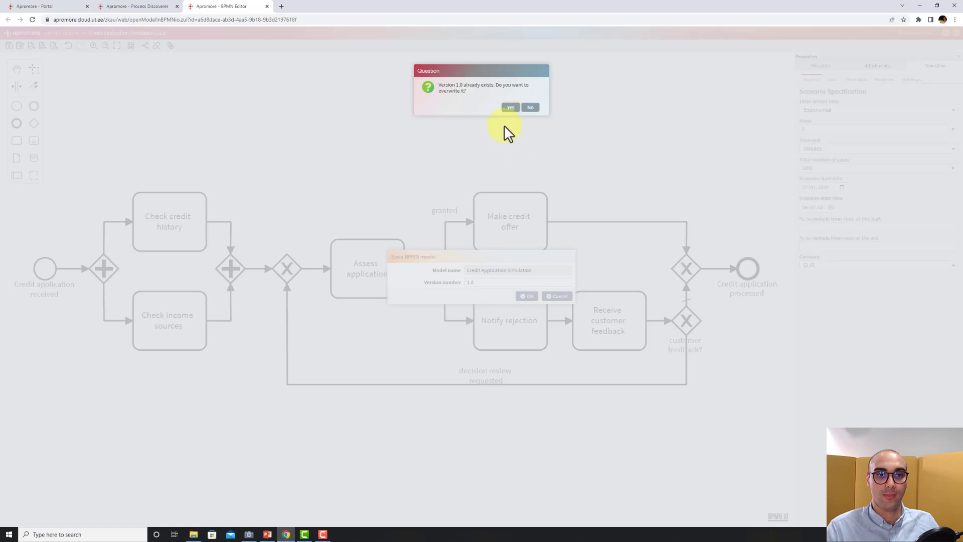
left_click(510, 108)
Simulate the Credit Application Simulation model again and save the generated log as "Credit Application Sim 5".
left_click(50, 7)
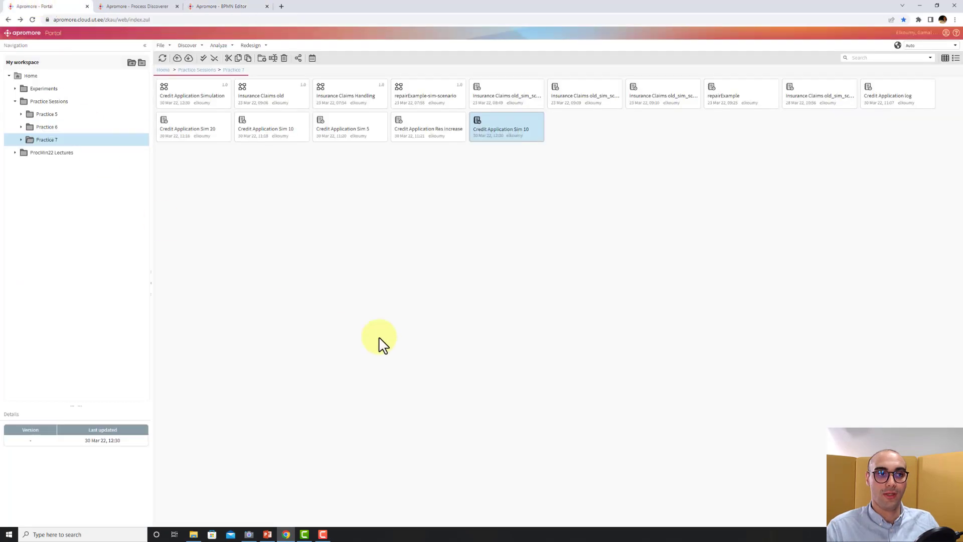
left_click(183, 97)
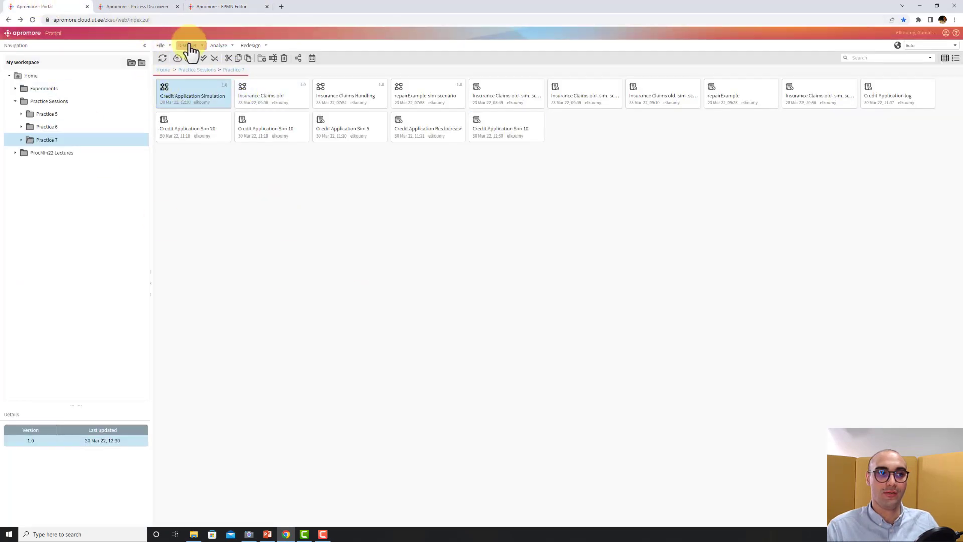
left_click(188, 46)
left_click(218, 46)
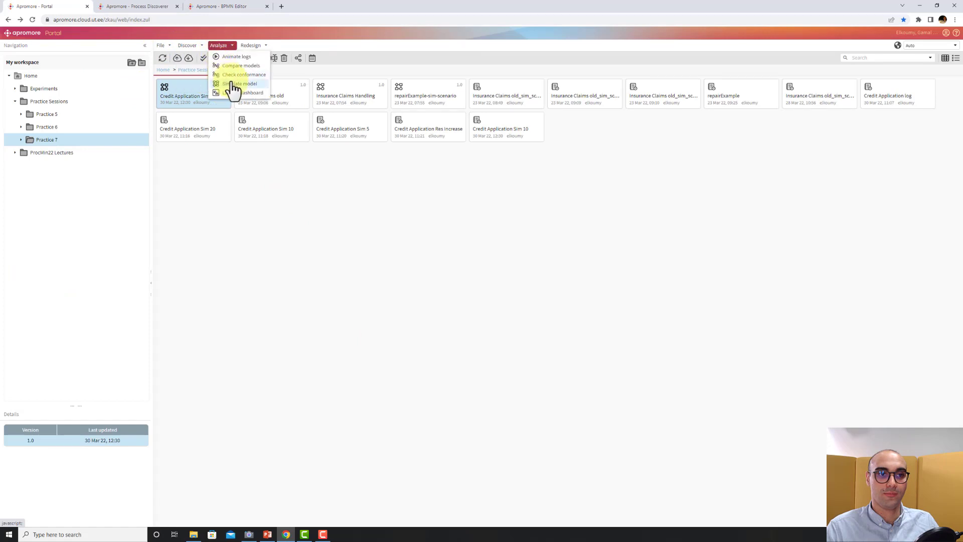
left_click(225, 92)
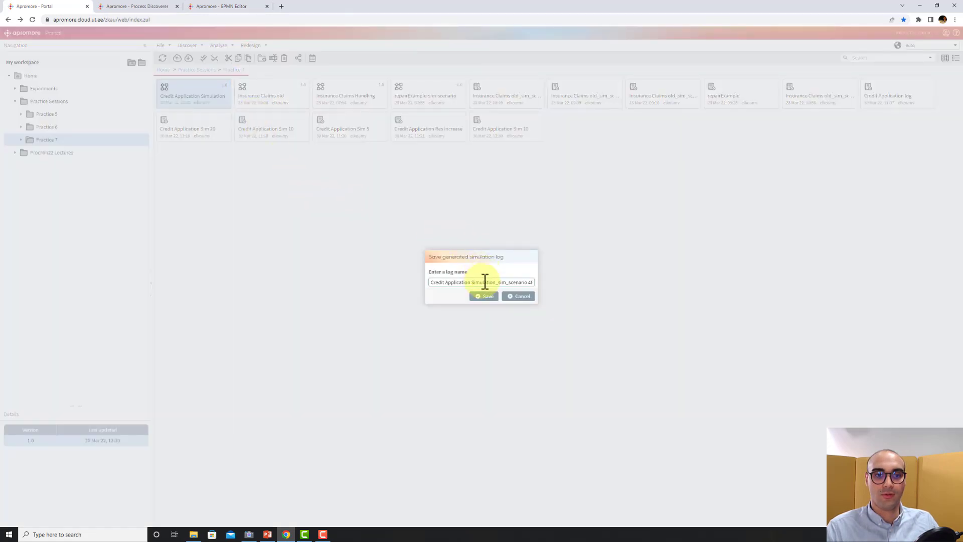
left_click_drag(480, 283, 604, 282)
type("5")
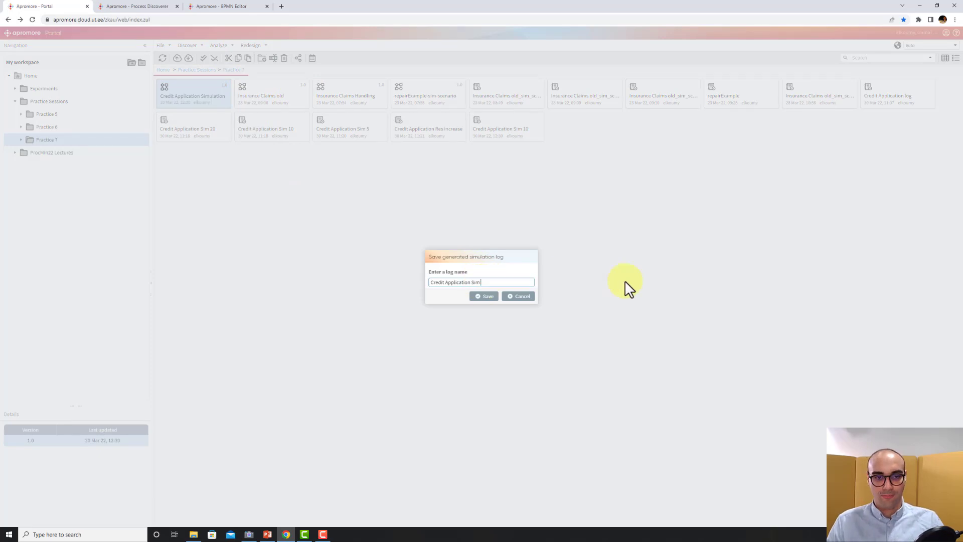
left_click(489, 296)
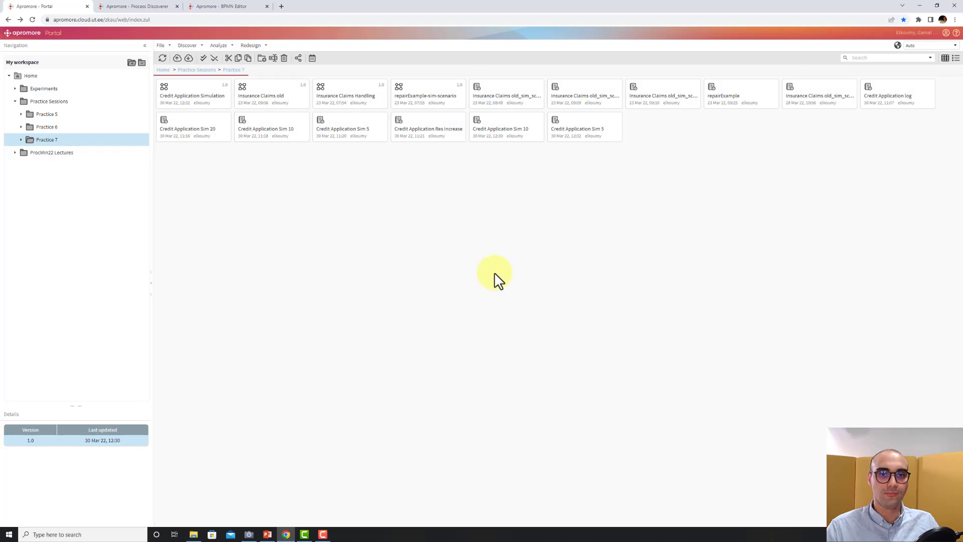
Launch a dashboard comparing the Credit Application Sim 10 and Sim 5 logs and examine resource utilization.
left_click(595, 147)
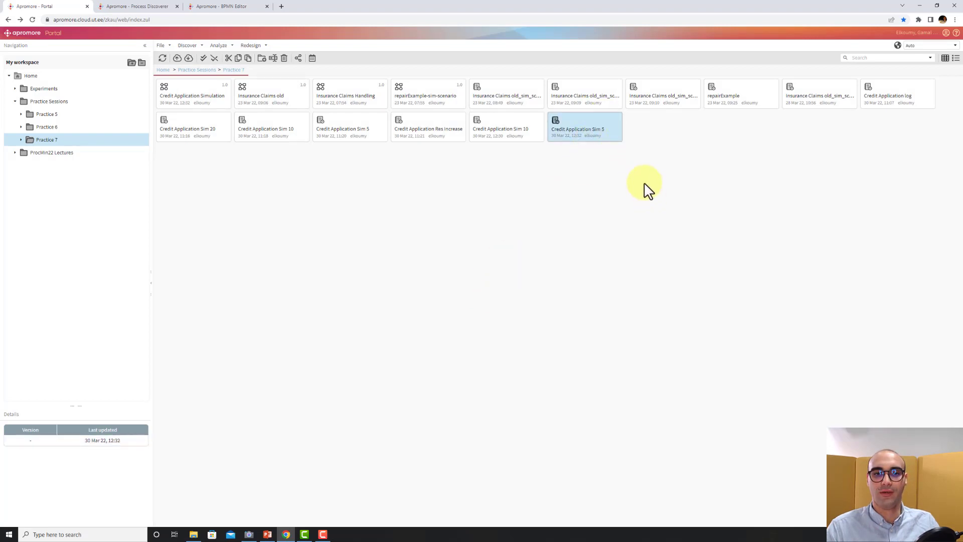
left_click(492, 146)
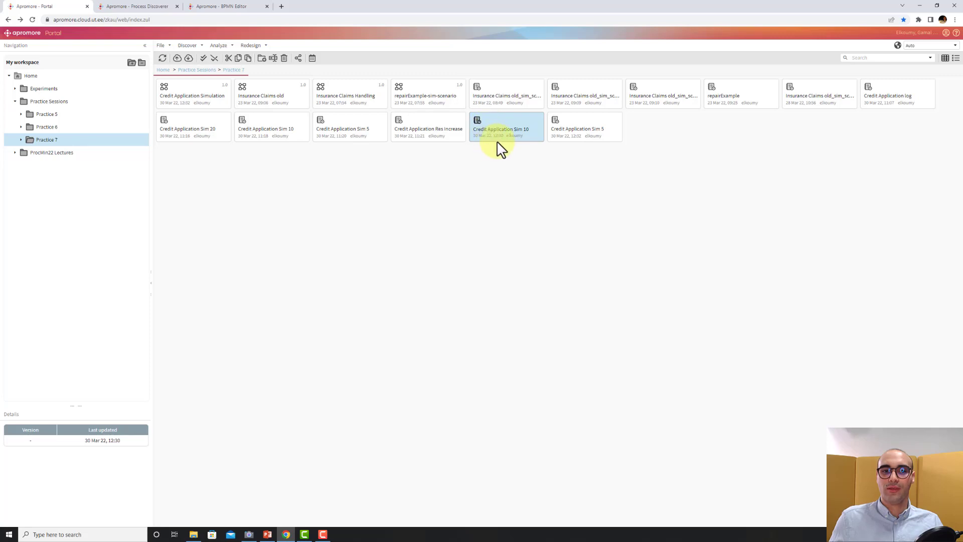
left_click(594, 132, "ctrl")
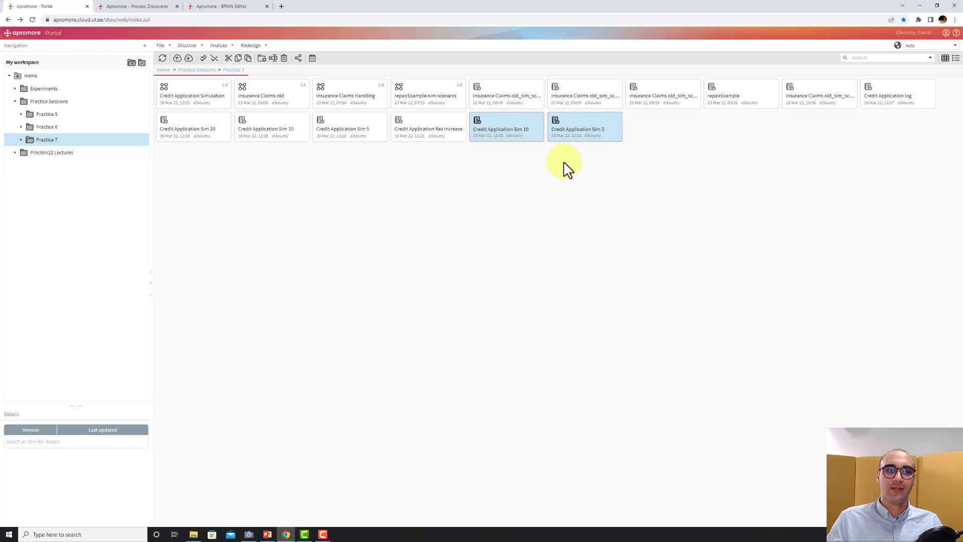
left_click(218, 46)
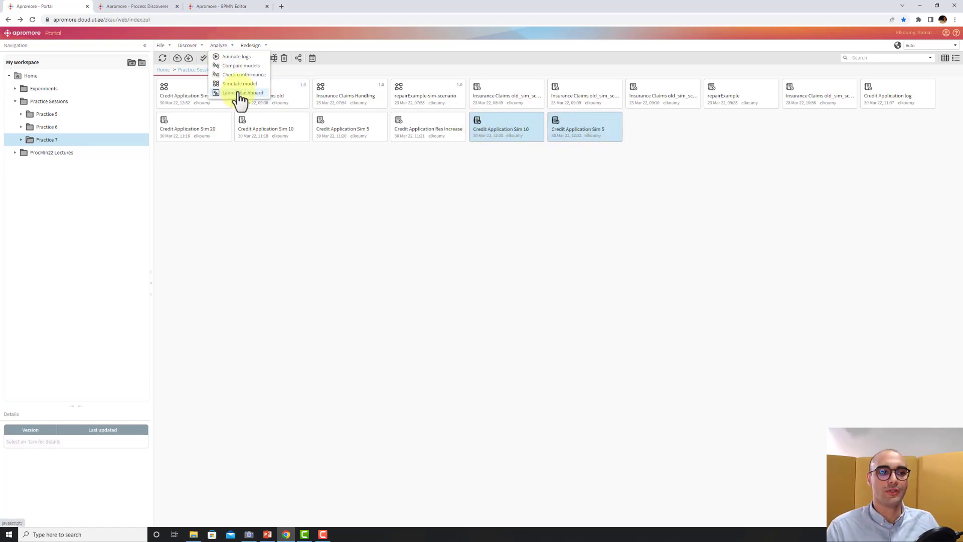
left_click(240, 94)
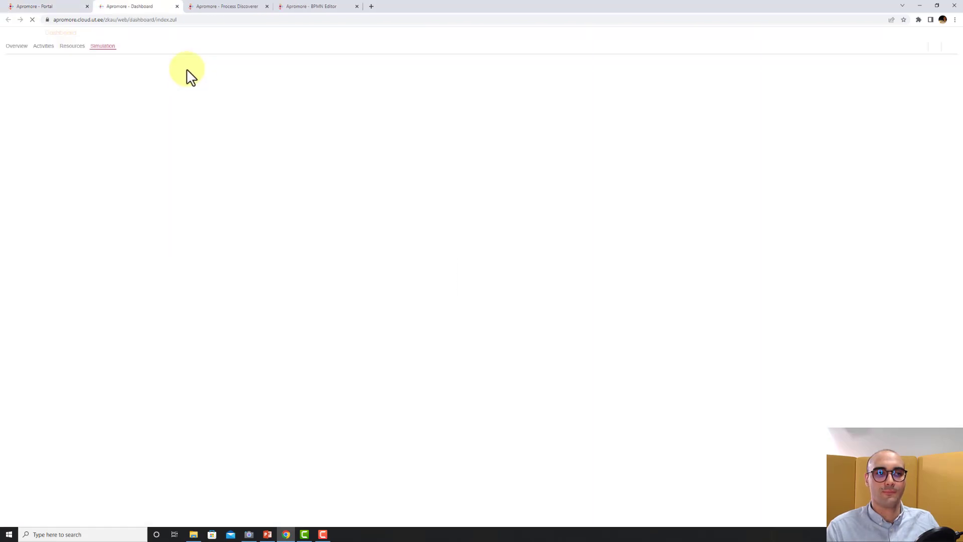
scroll(215, 83, "down", 1)
scroll(215, 83, "down", 4)
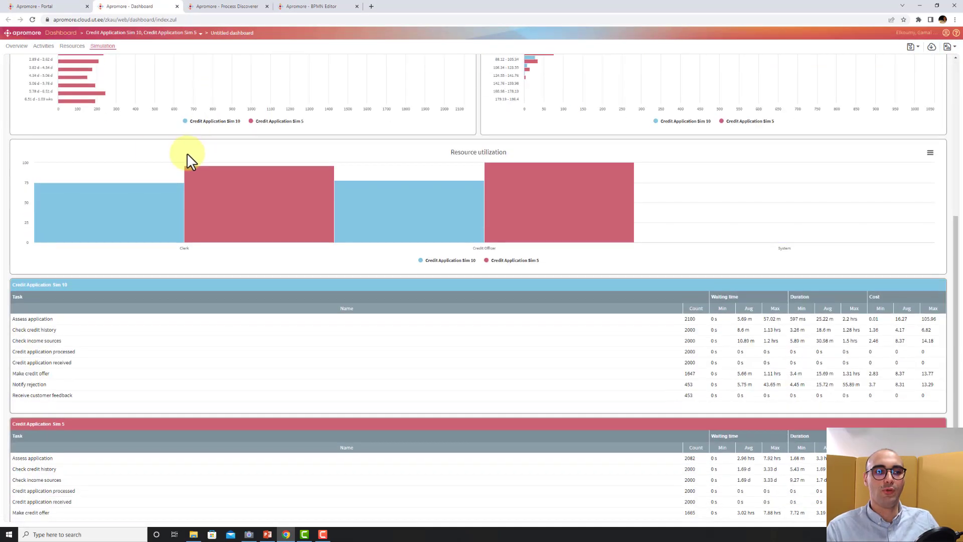
Compare the Clerk and Credit Officer resource utilization bars between the Sim 10 and Sim 5 logs.
mouse_move(167, 191)
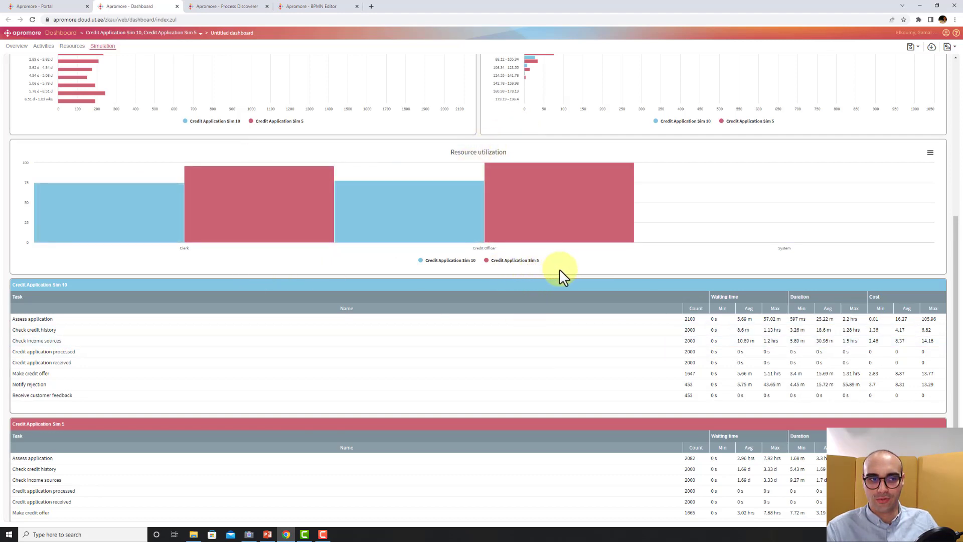
mouse_move(441, 243)
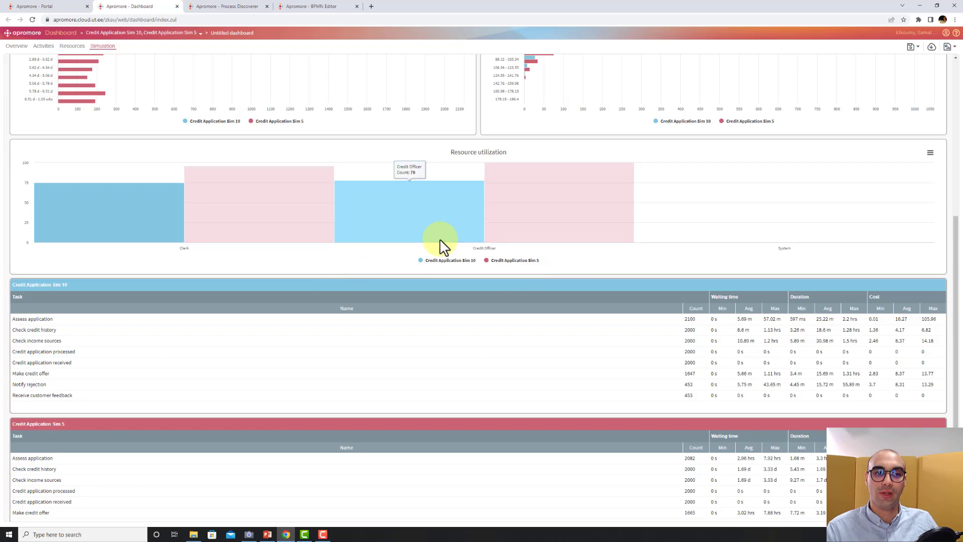
mouse_move(236, 190)
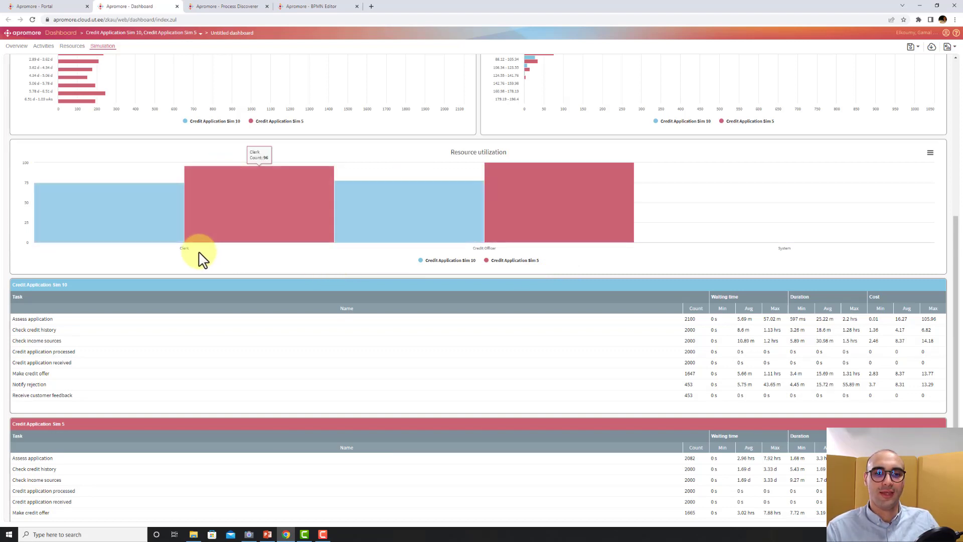
mouse_move(232, 243)
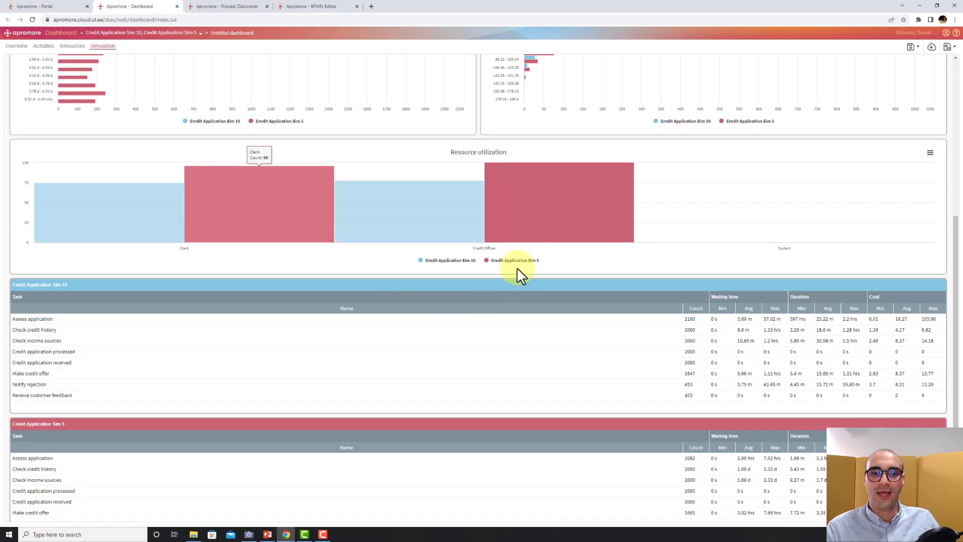
mouse_move(528, 230)
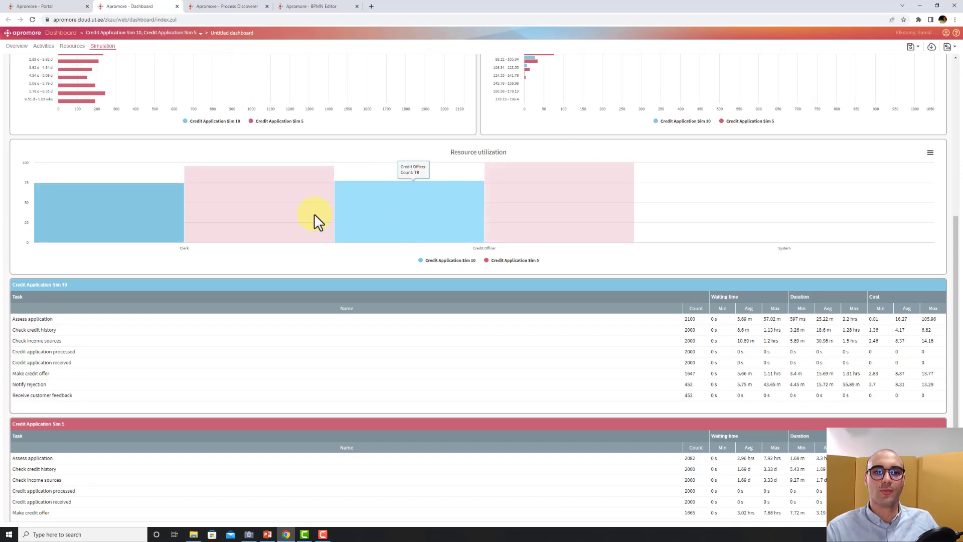
Review the dashboard's Resources, Activities and Overview pages for both logs, then switch back to the BPMN Editor.
mouse_move(260, 236)
scroll(262, 235, "up", 5)
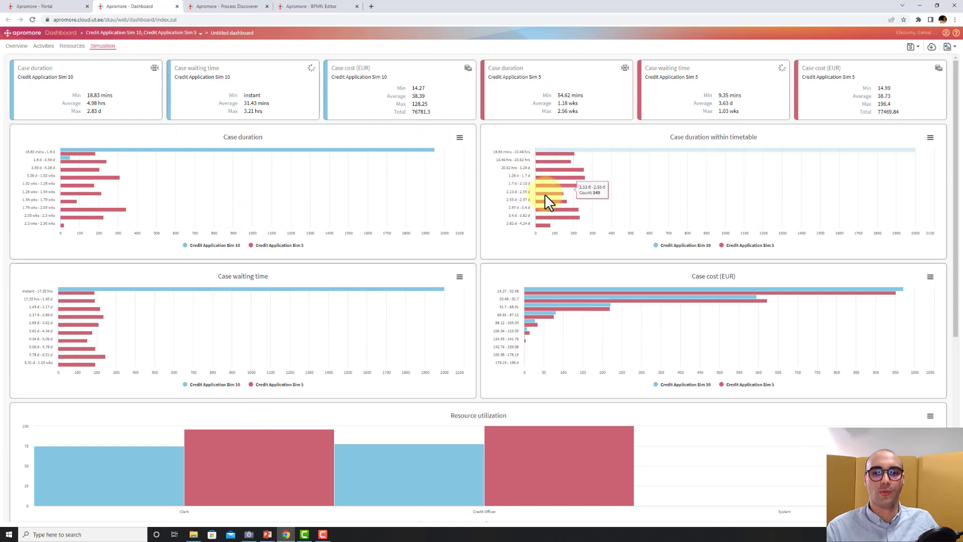
left_click(71, 47)
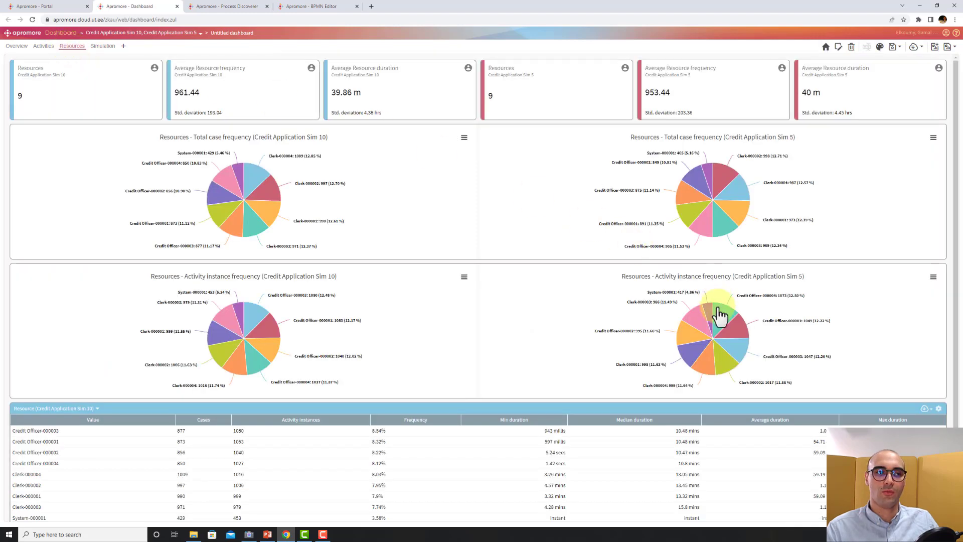
left_click(42, 46)
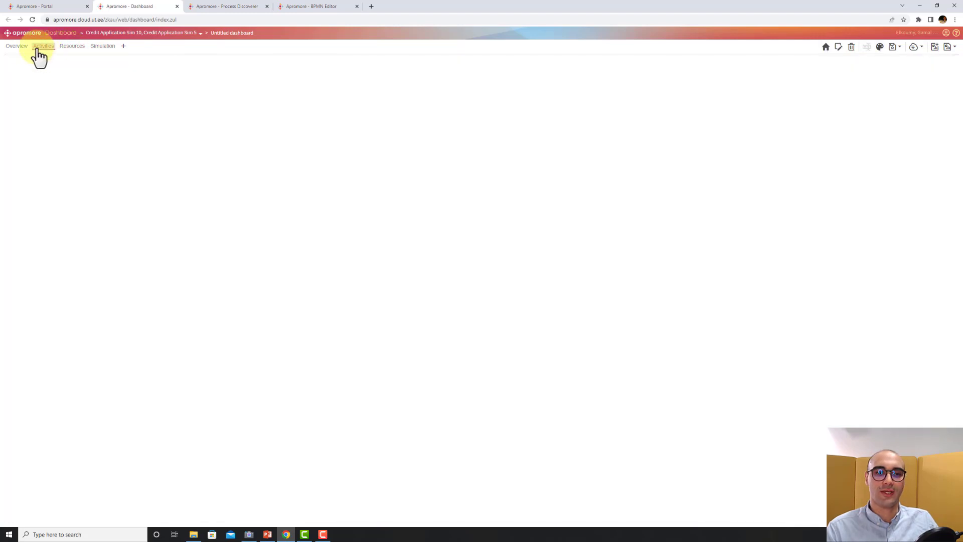
left_click(16, 47)
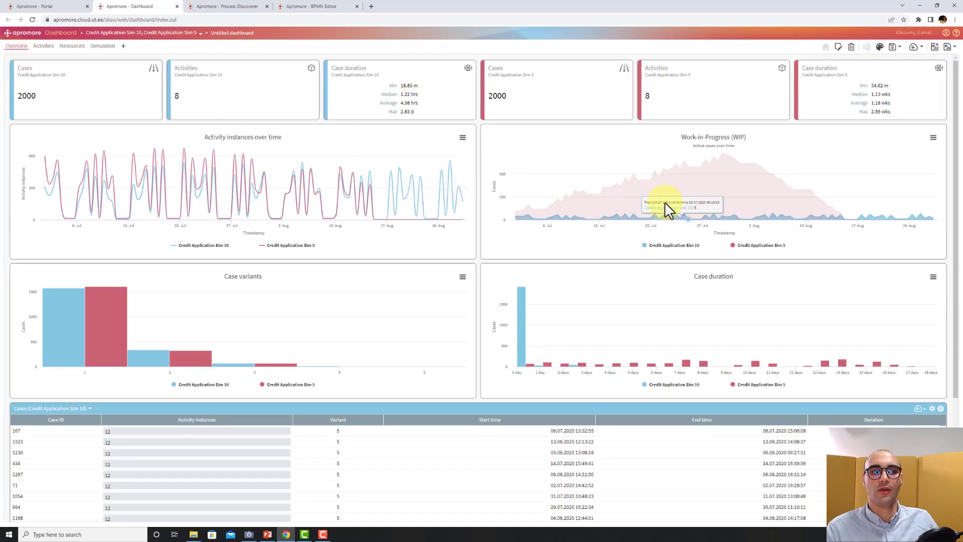
left_click(41, 48)
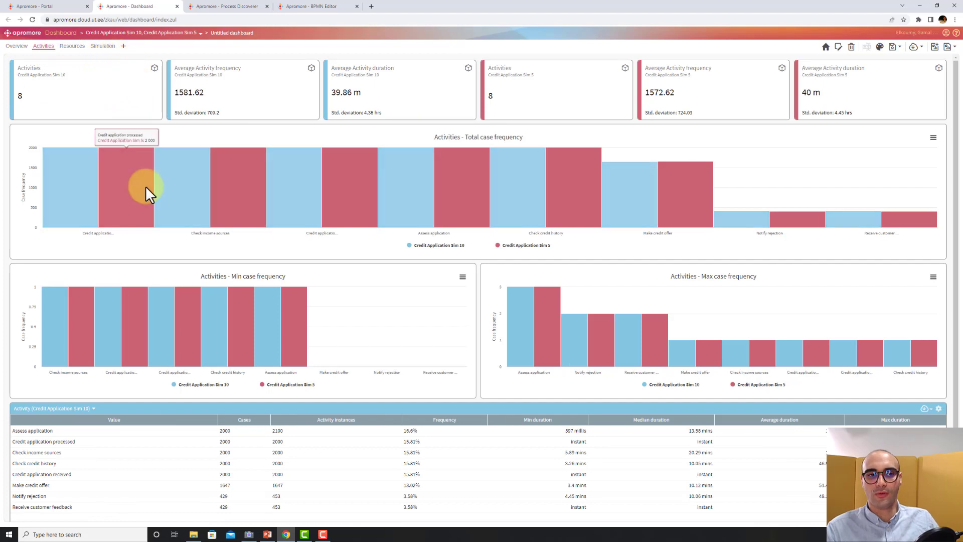
left_click(308, 7)
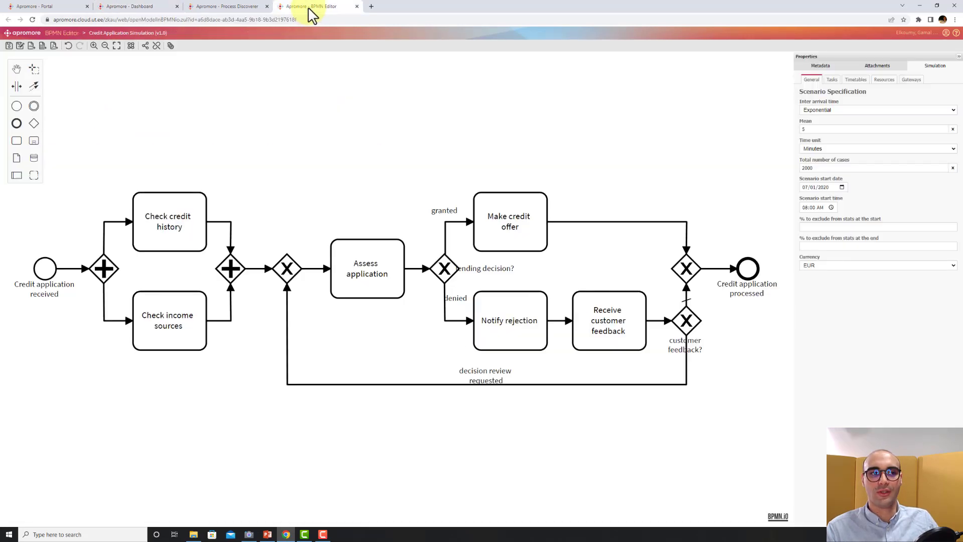